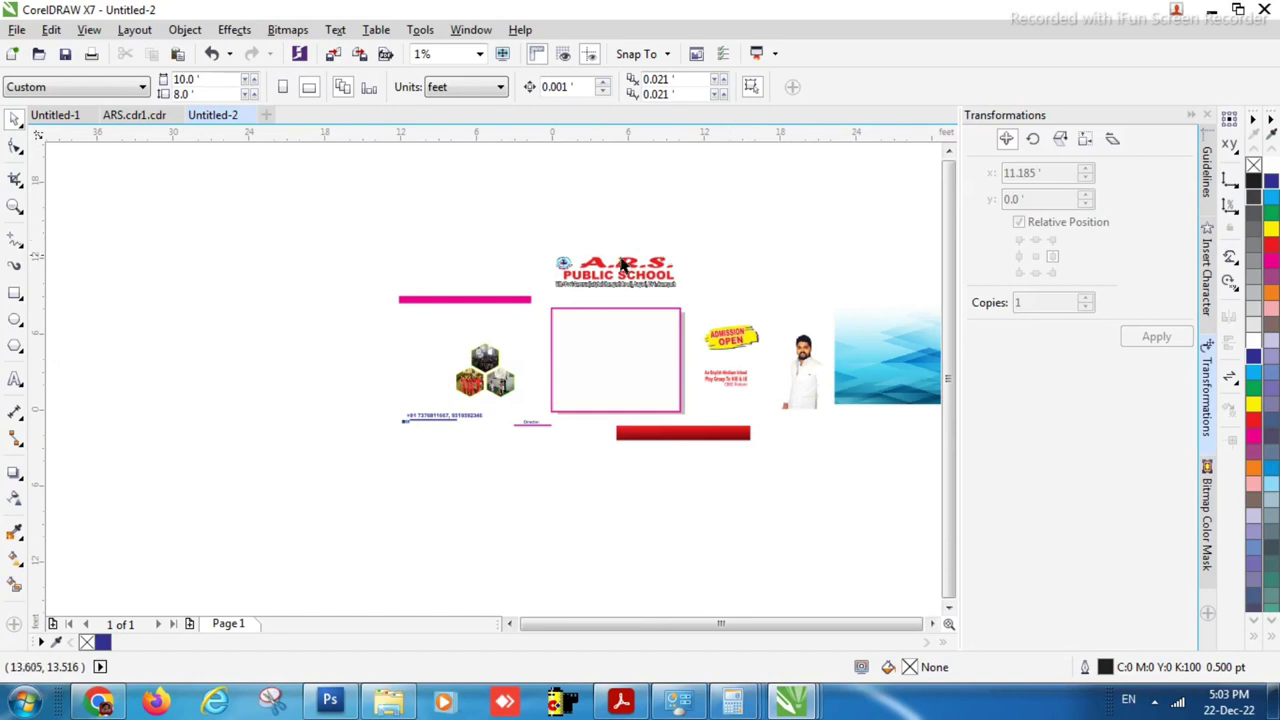
# Examine the empty 10 by 8 ft magenta-bordered frame and the separate banner elements placed around it
pyautogui.scroll(3, 617, 240)
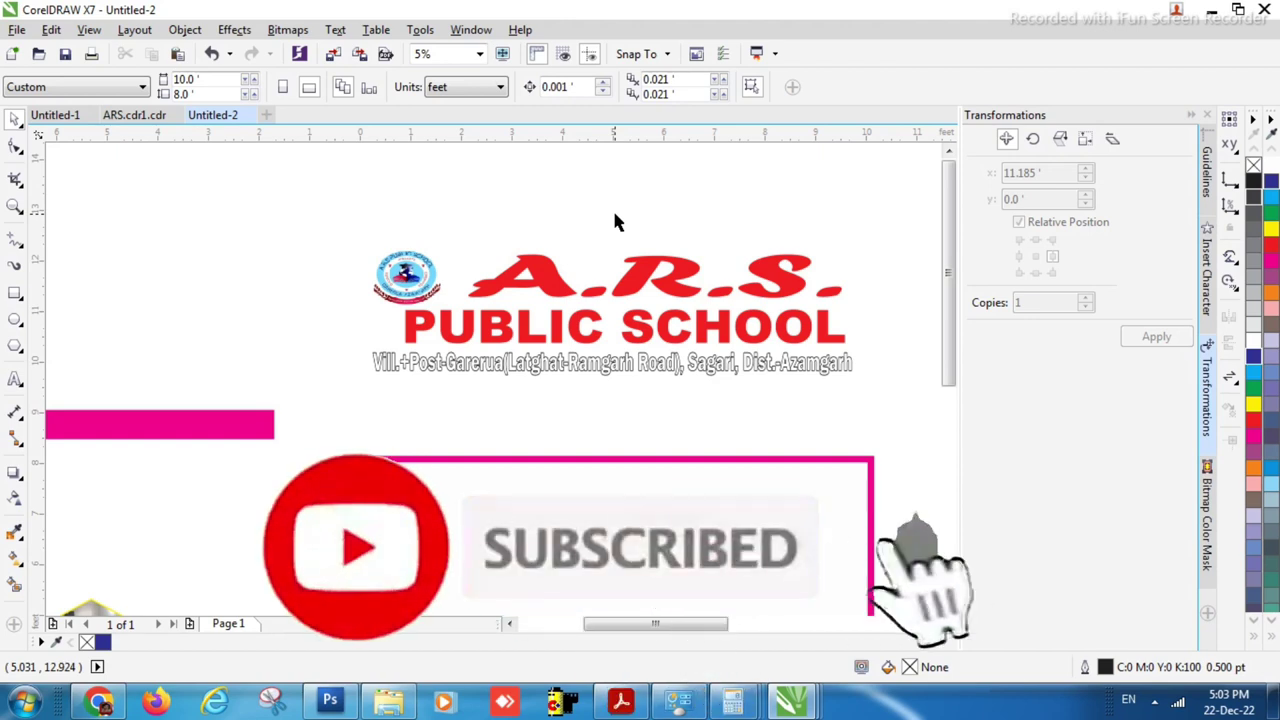
pyautogui.scroll(-2, 475, 222)
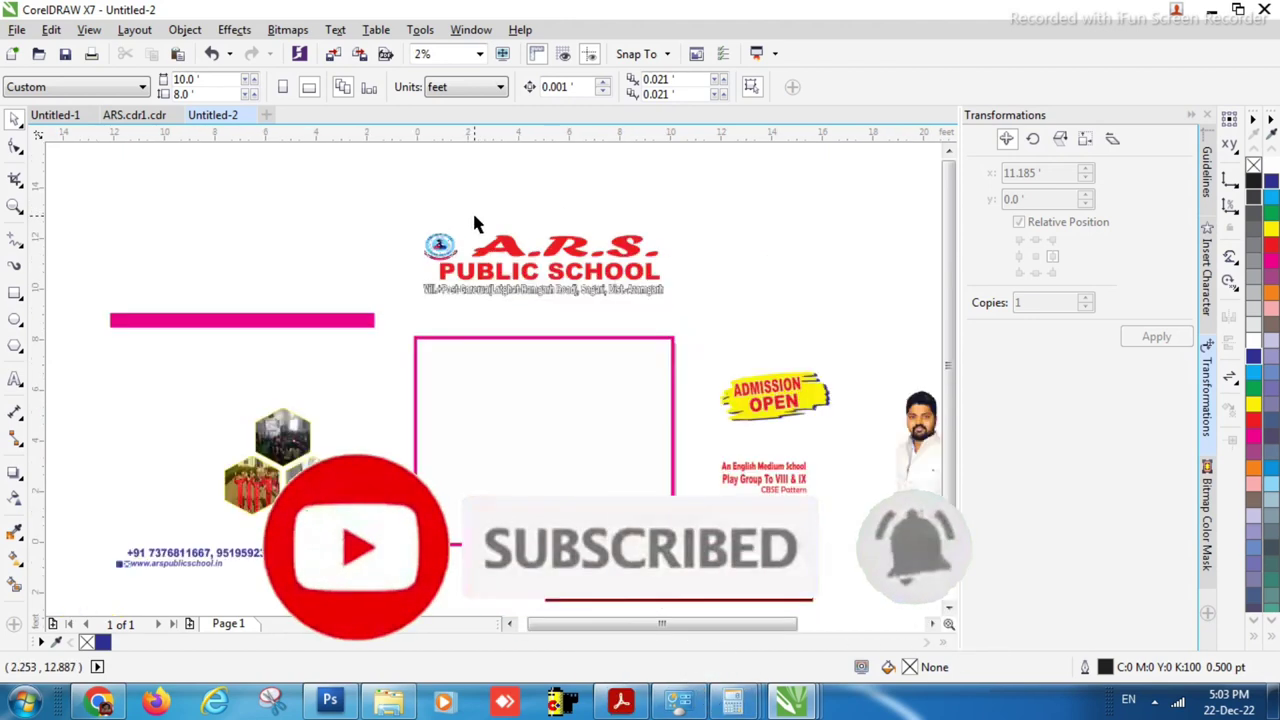
pyautogui.click(14, 207)
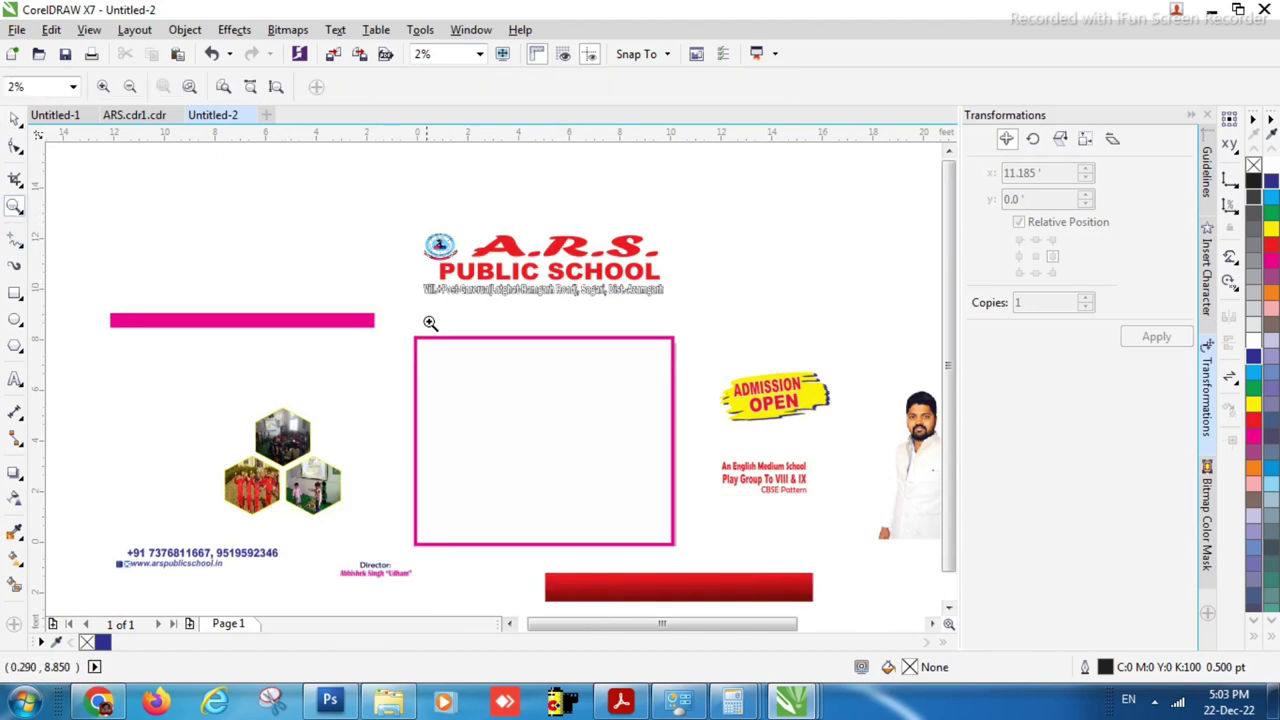
pyautogui.moveTo(393, 327); pyautogui.dragTo(701, 546)
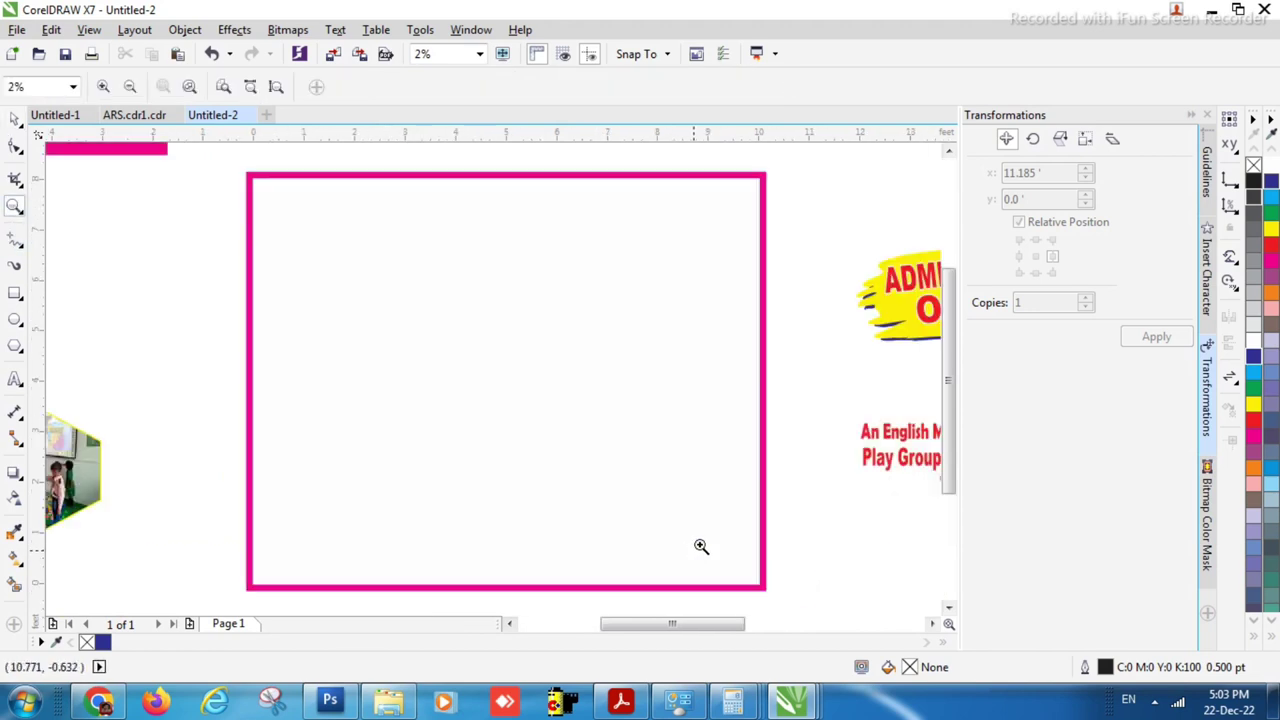
pyautogui.click(16, 118)
pyautogui.click(419, 312)
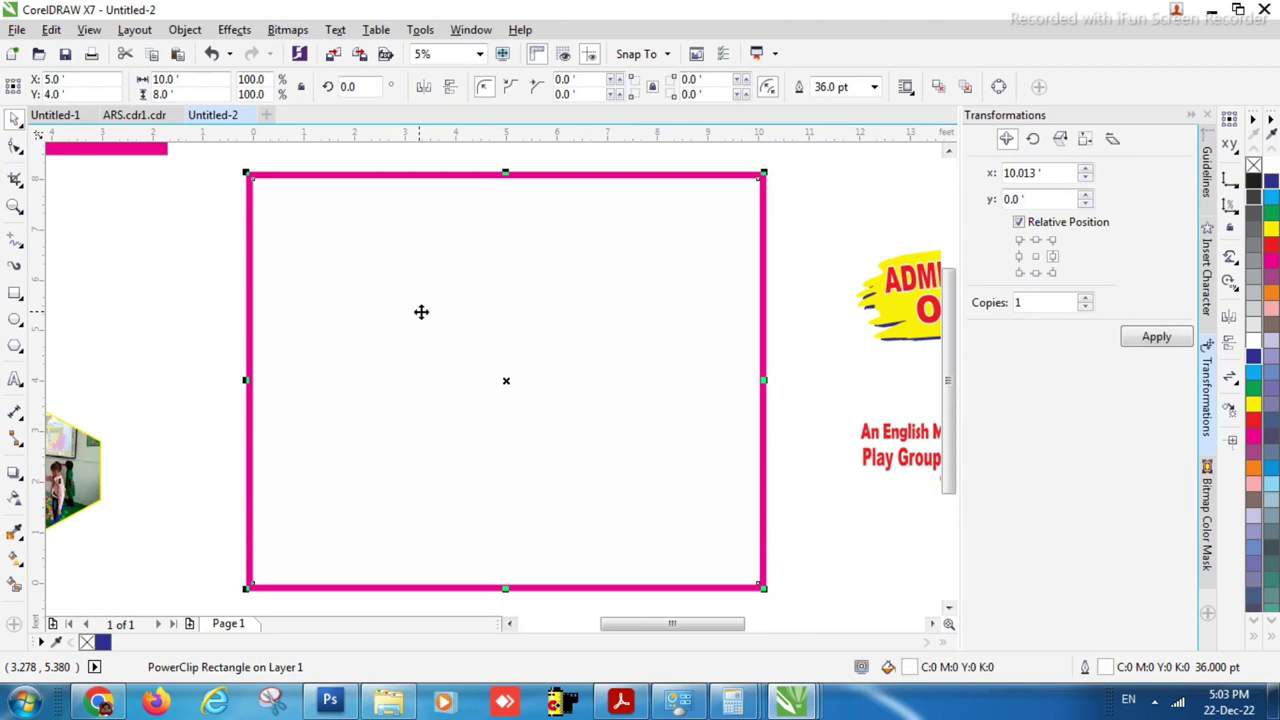
pyautogui.click(213, 313)
pyautogui.click(431, 303)
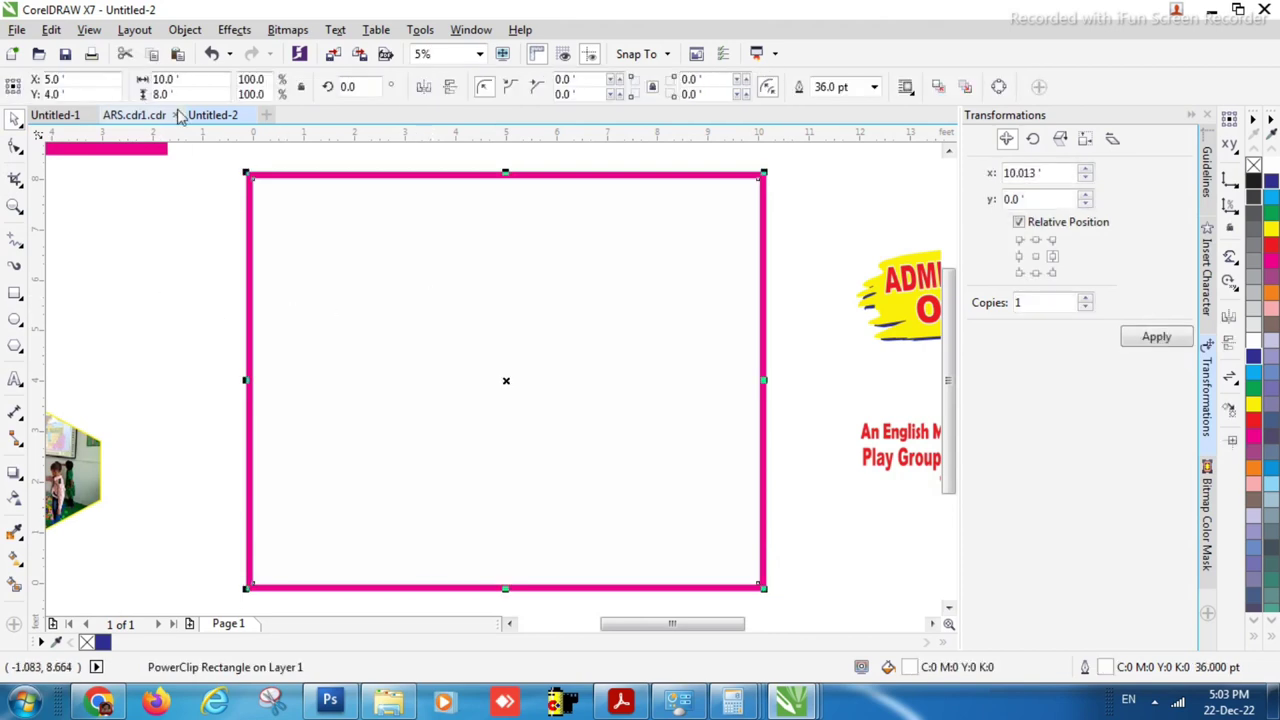
pyautogui.click(140, 243)
pyautogui.scroll(-2, 435, 310)
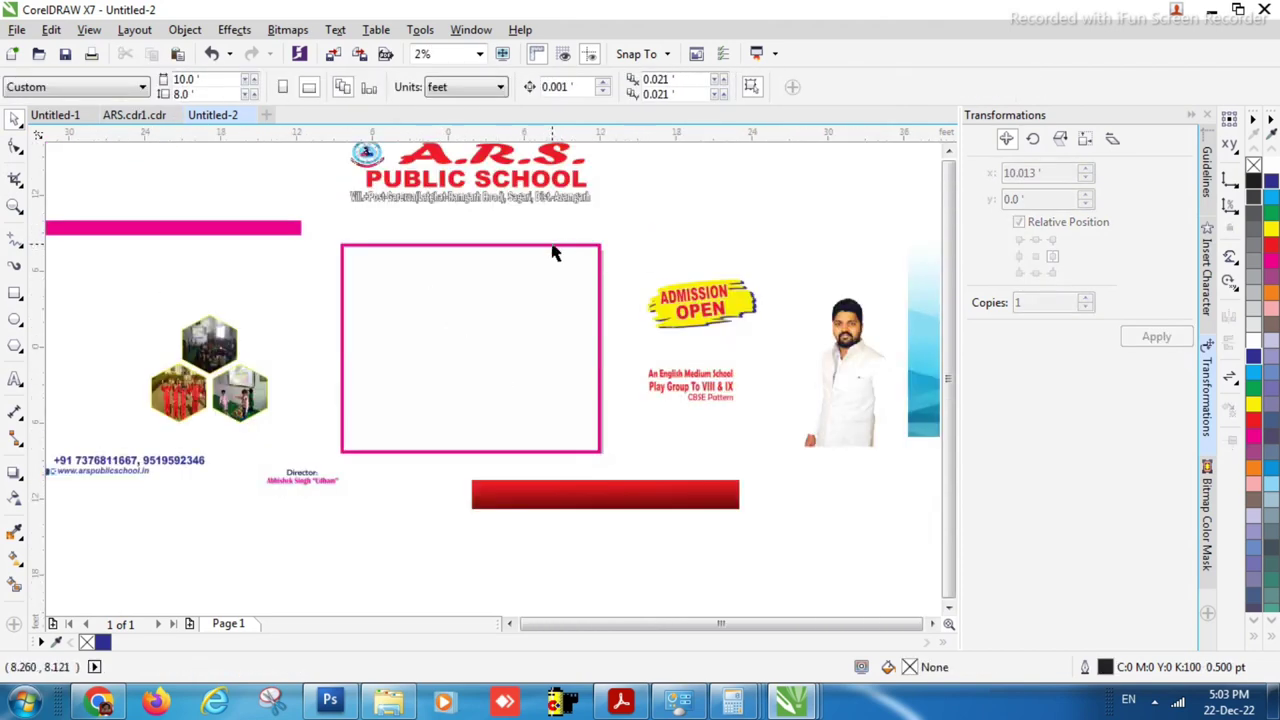
pyautogui.scroll(-2, 551, 251)
pyautogui.scroll(1, 538, 209)
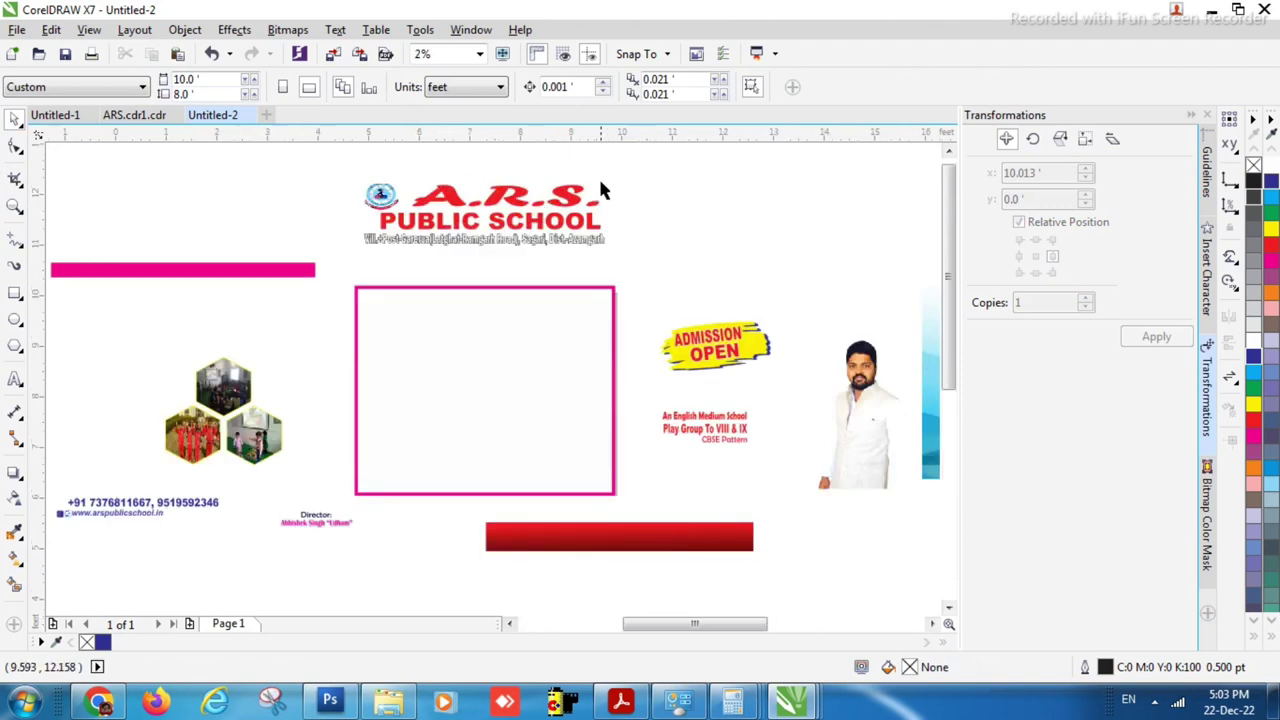
pyautogui.scroll(2, 615, 217)
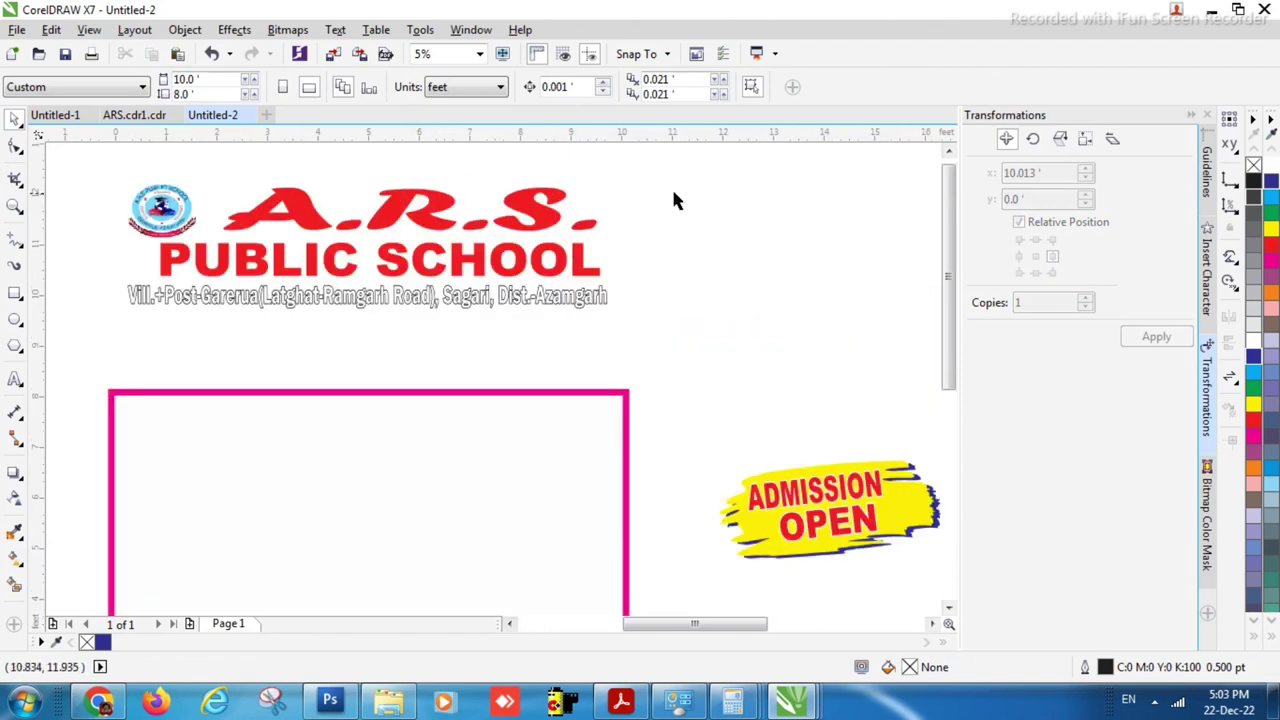
pyautogui.scroll(-2, 585, 300)
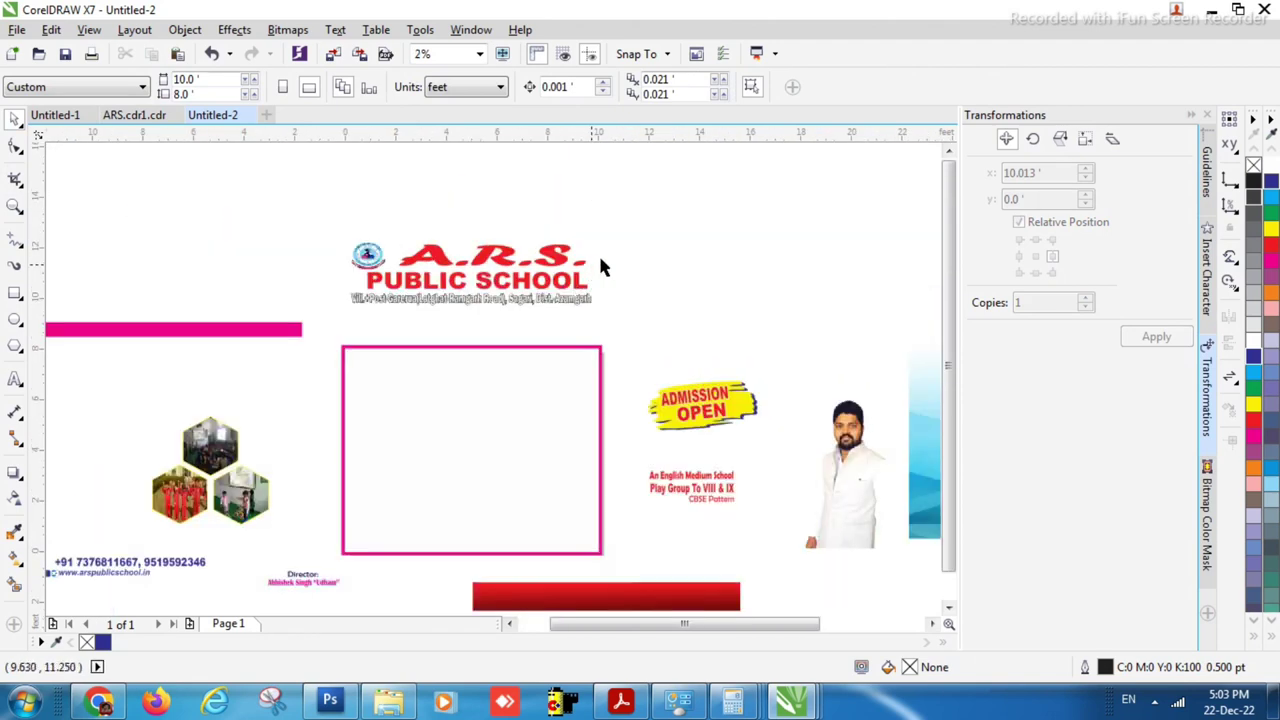
# Move the "A.R.S." title and the "PUBLIC SCHOOL" line into the upper part of the magenta frame
pyautogui.scroll(2, 507, 255)
pyautogui.click(522, 268)
pyautogui.scroll(-2, 551, 232)
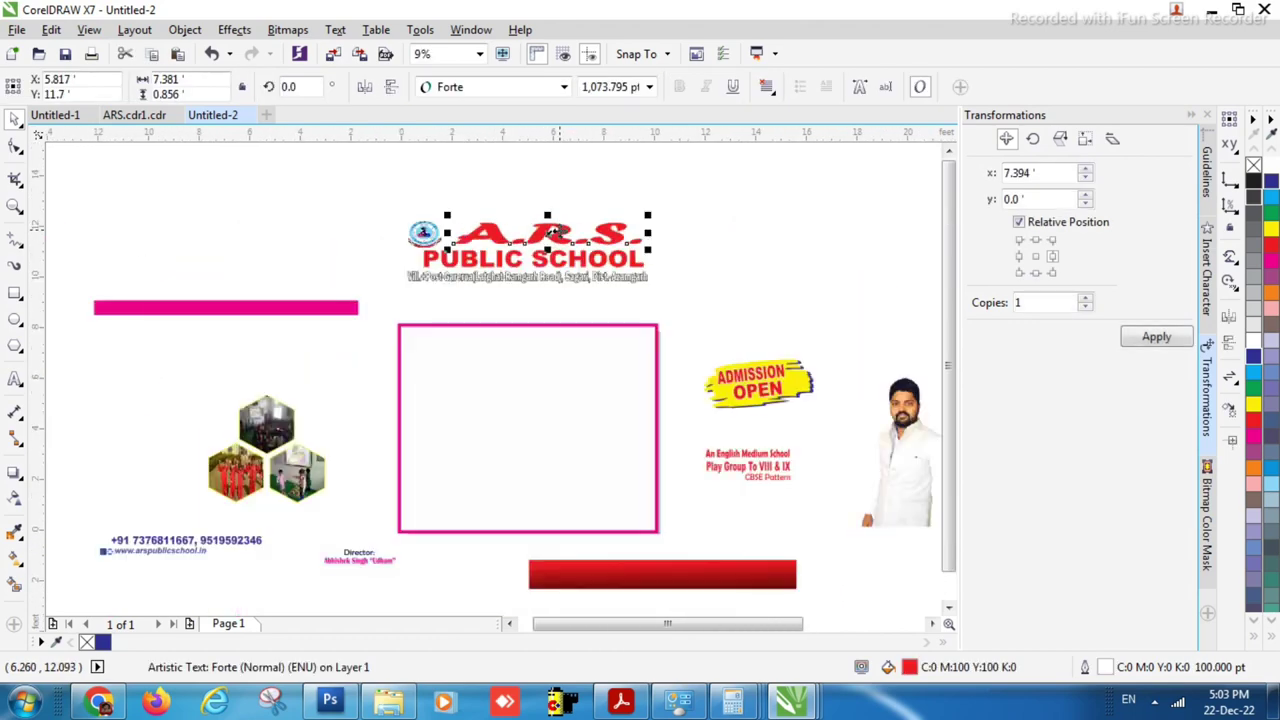
pyautogui.moveTo(569, 234); pyautogui.dragTo(570, 346)
pyautogui.click(583, 263)
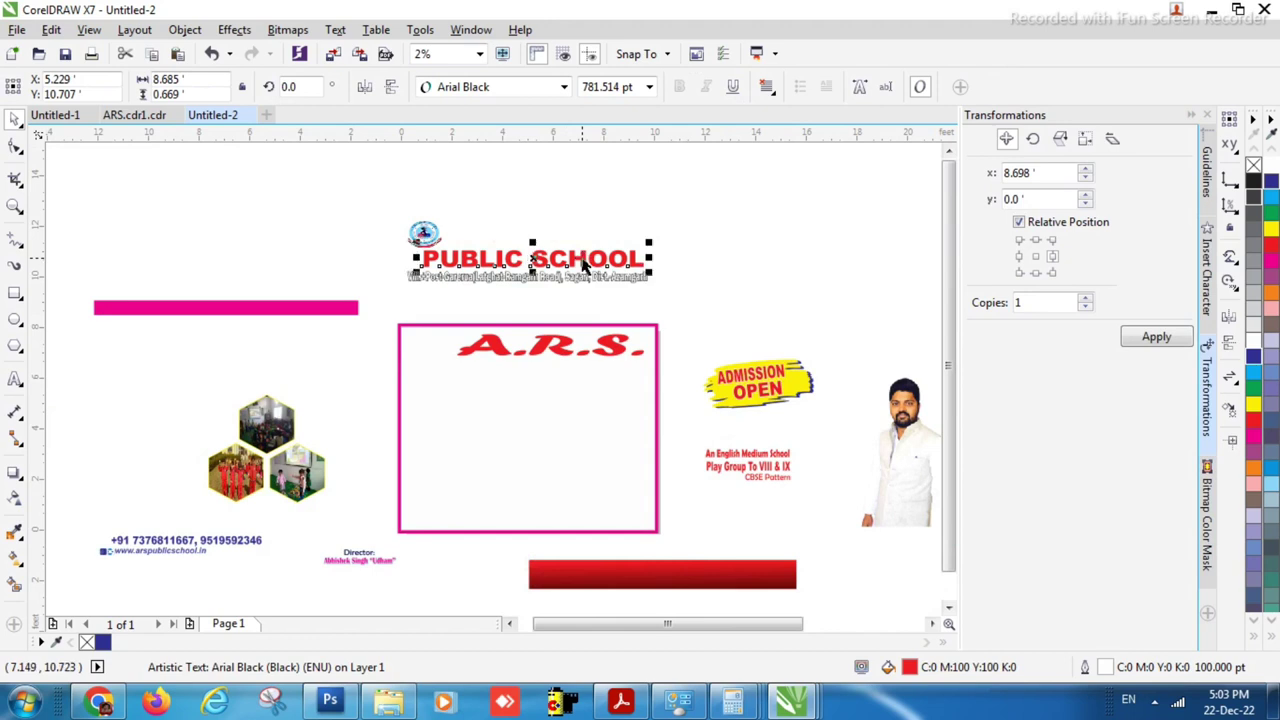
pyautogui.moveTo(583, 259); pyautogui.dragTo(572, 370)
pyautogui.click(543, 251)
# Place the round school logo inside the frame's upper-left corner, beside the "A.R.S." title
pyautogui.click(424, 233)
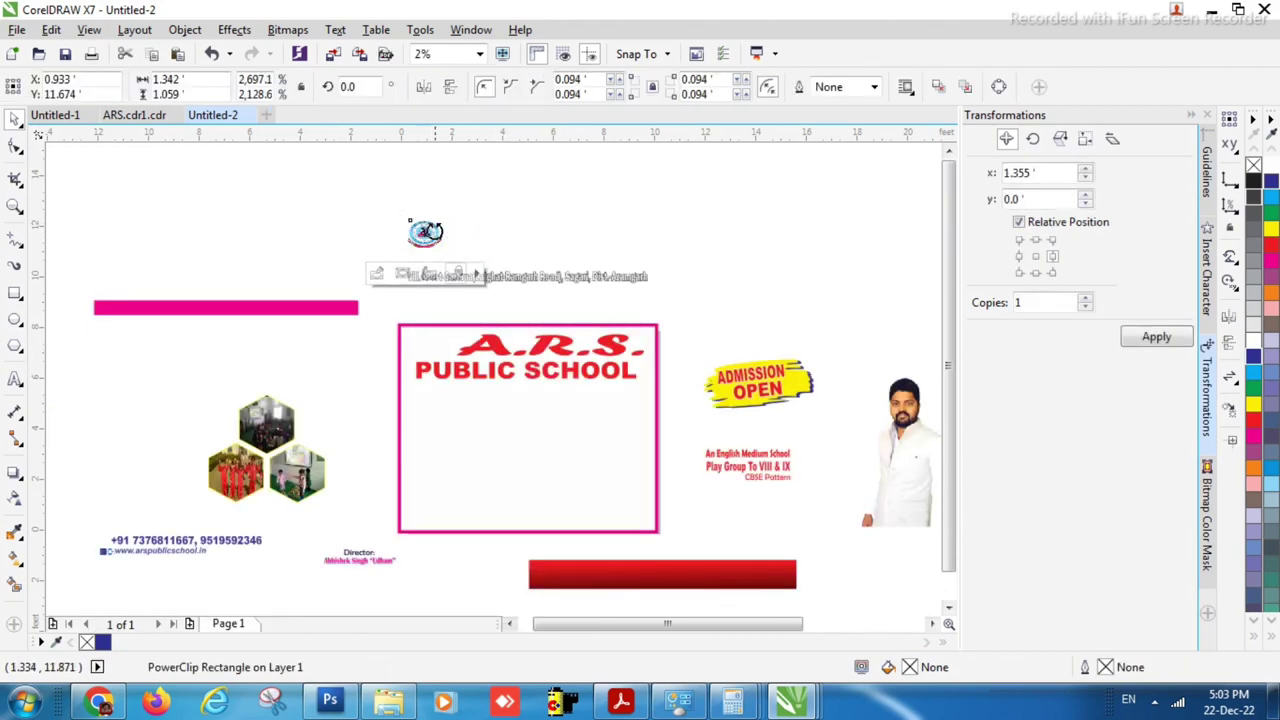
pyautogui.moveTo(430, 233); pyautogui.dragTo(434, 330)
pyautogui.scroll(5, 443, 347)
pyautogui.scroll(-4, 434, 325)
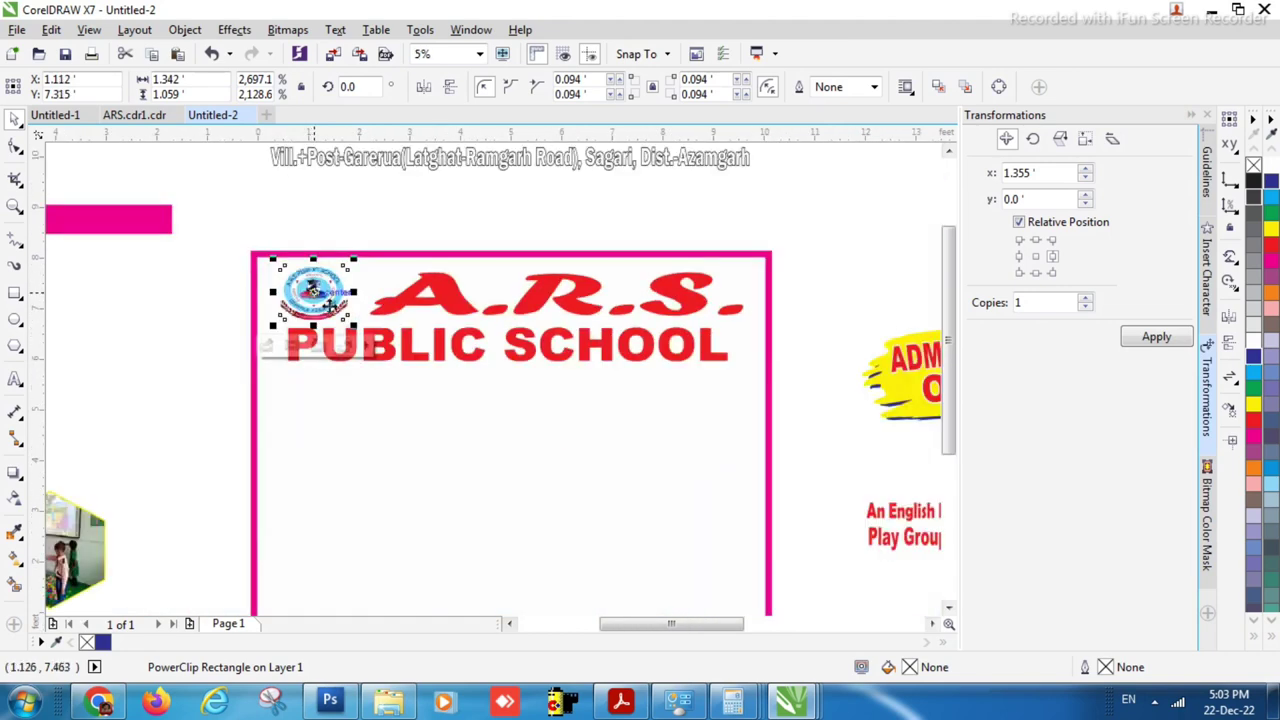
pyautogui.scroll(-3, 437, 318)
# Lower the "PUBLIC SCHOOL" text slightly and enlarge it to about 8.98 ft wide
pyautogui.click(514, 337)
pyautogui.scroll(3, 514, 337)
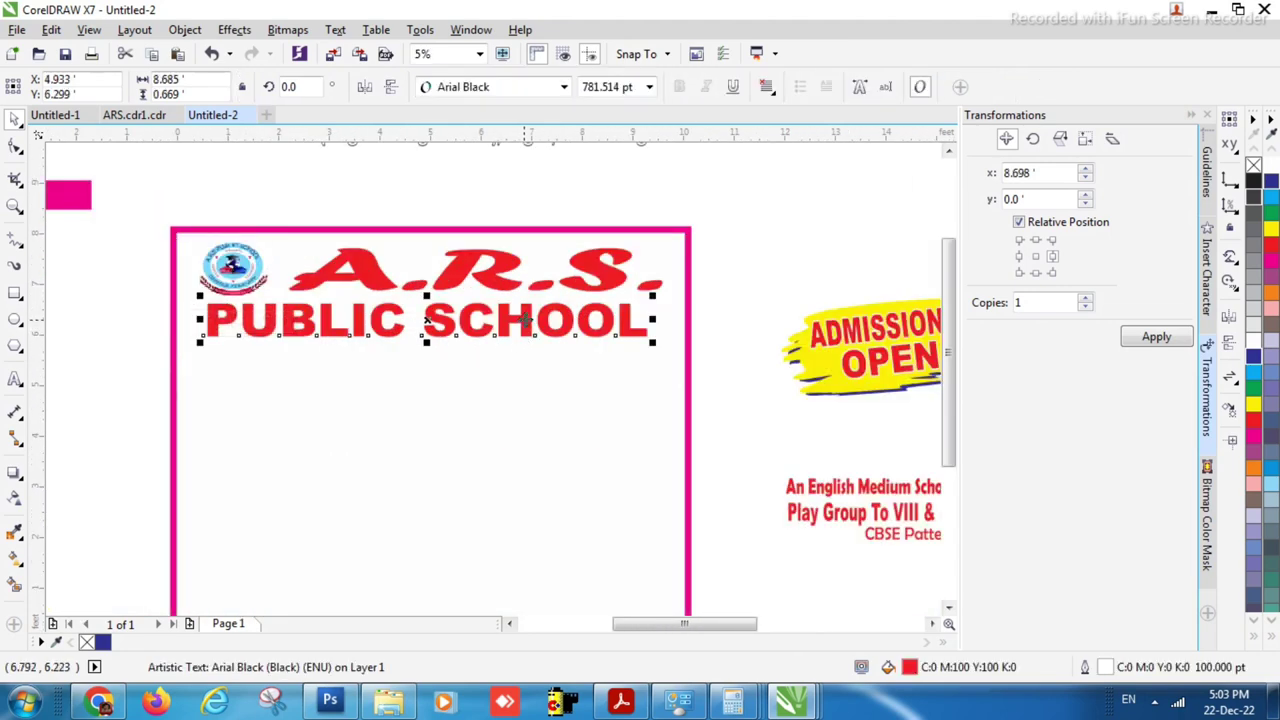
pyautogui.moveTo(525, 331); pyautogui.dragTo(527, 334)
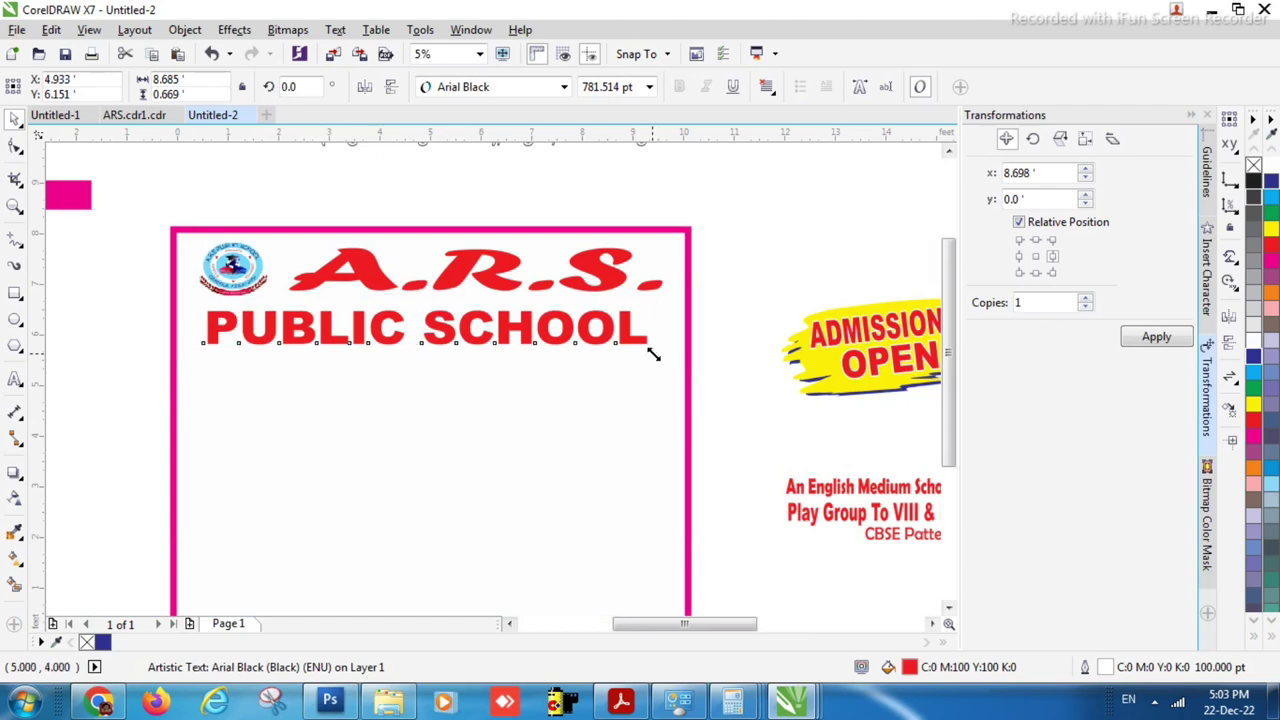
pyautogui.moveTo(652, 354); pyautogui.dragTo(667, 357)
pyautogui.scroll(-3, 560, 340)
pyautogui.scroll(3, 567, 328)
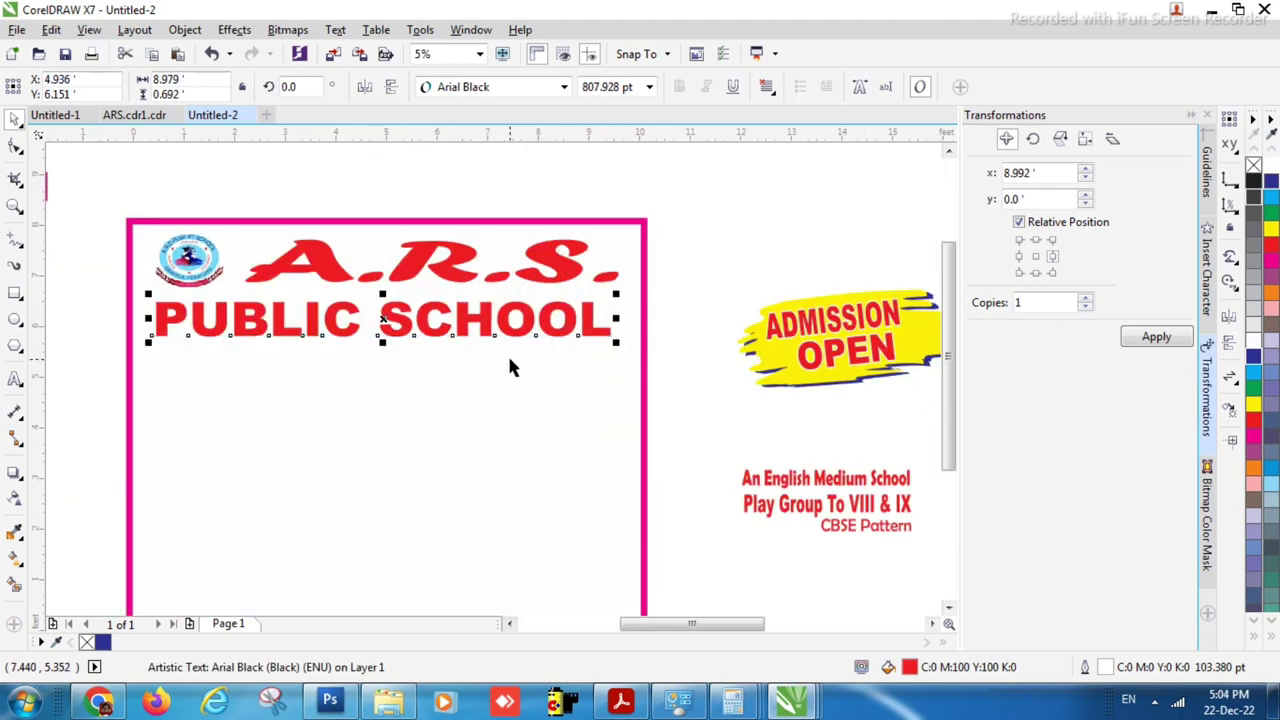
# Move the school's address line into the frame, directly beneath the "PUBLIC SCHOOL" text
pyautogui.scroll(-3, 510, 368)
pyautogui.click(532, 258)
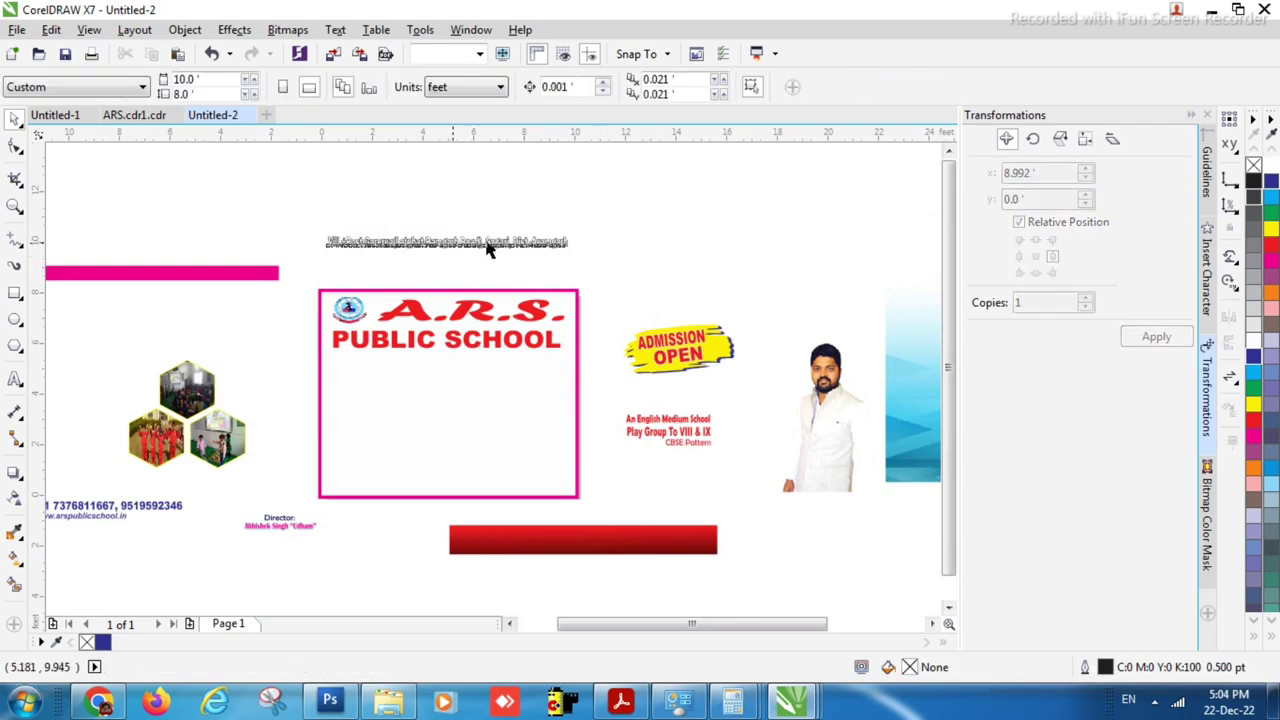
pyautogui.moveTo(489, 250); pyautogui.dragTo(510, 357)
pyautogui.scroll(3, 510, 357)
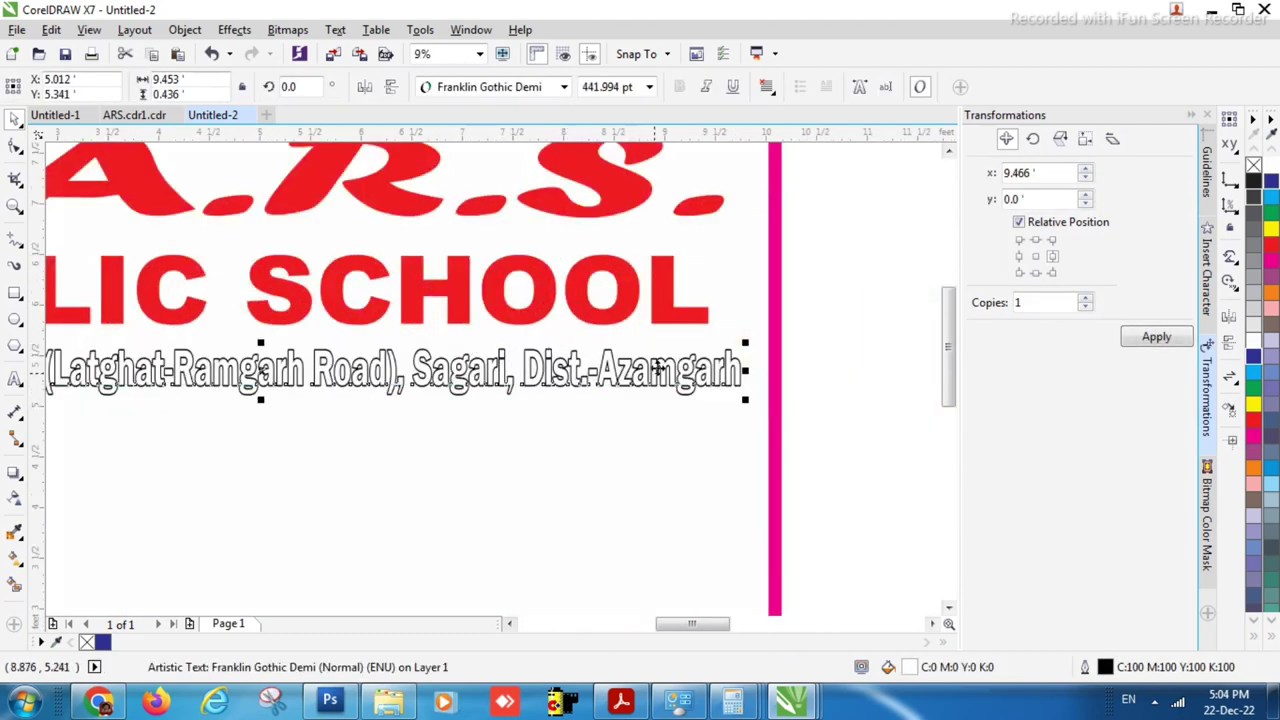
pyautogui.scroll(-3, 657, 368)
# Take the classroom photo out of the lower-right hexagon's PowerClip and paste it as a separate image outside the container
pyautogui.click(336, 273)
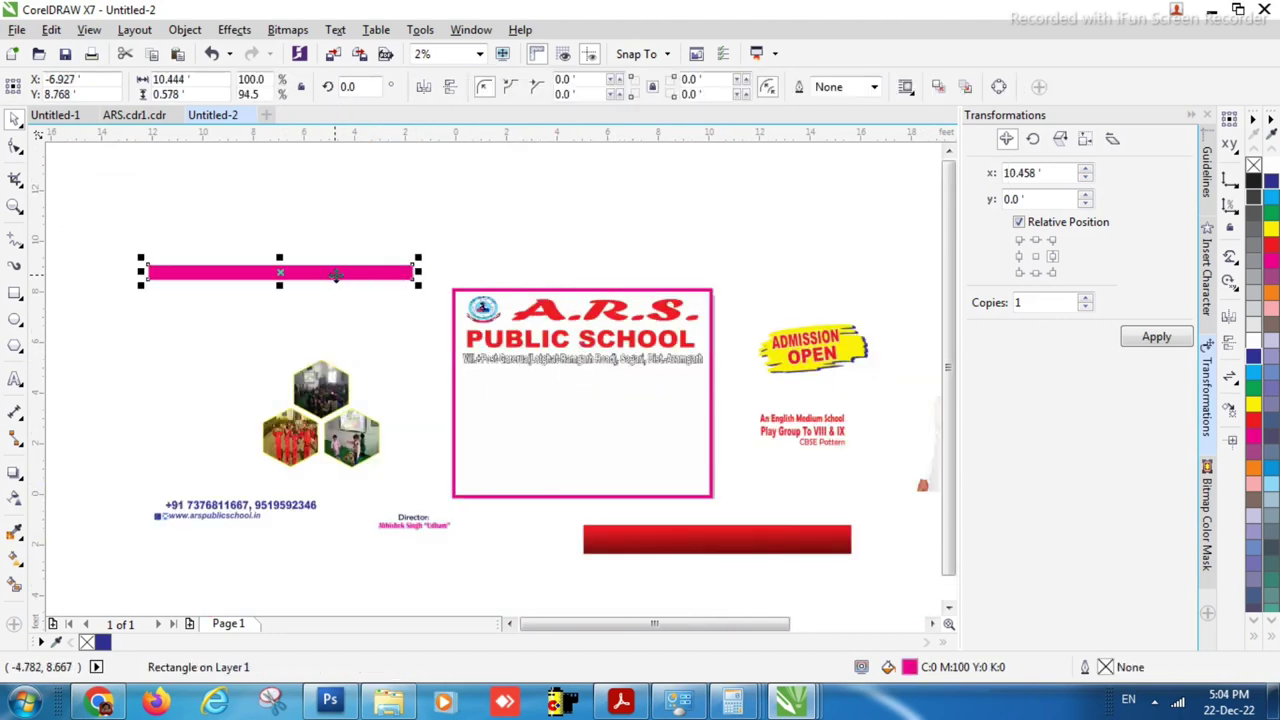
pyautogui.moveTo(214, 349); pyautogui.dragTo(400, 477)
pyautogui.click(419, 405)
pyautogui.click(378, 437)
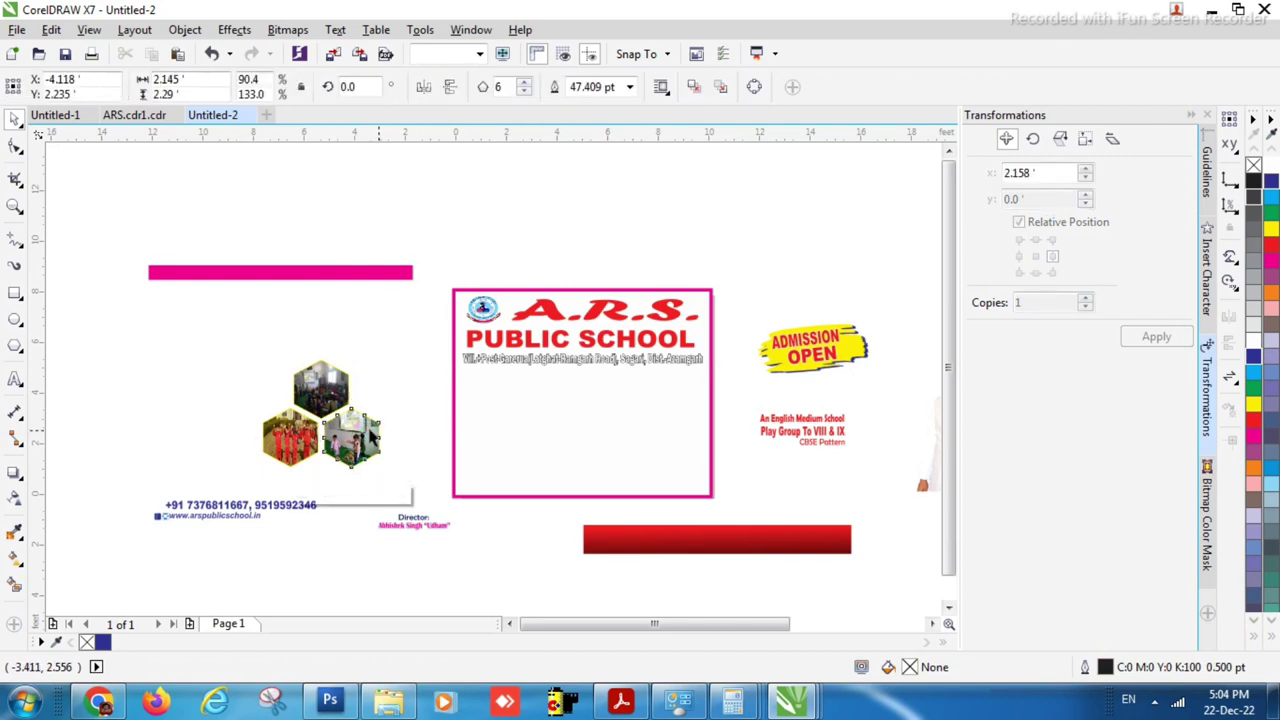
pyautogui.doubleClick(370, 437)
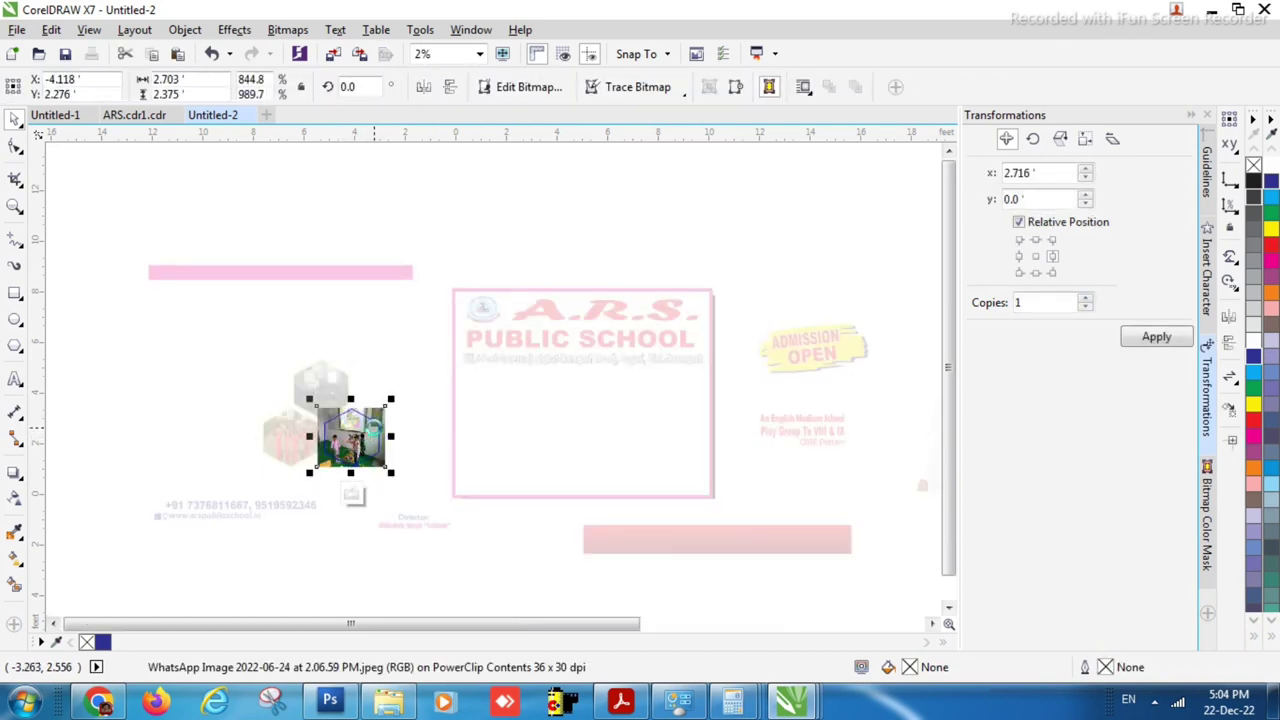
pyautogui.press('Delete')
pyautogui.keyDown('ctrl'); pyautogui.click(400, 437); pyautogui.keyUp('ctrl')
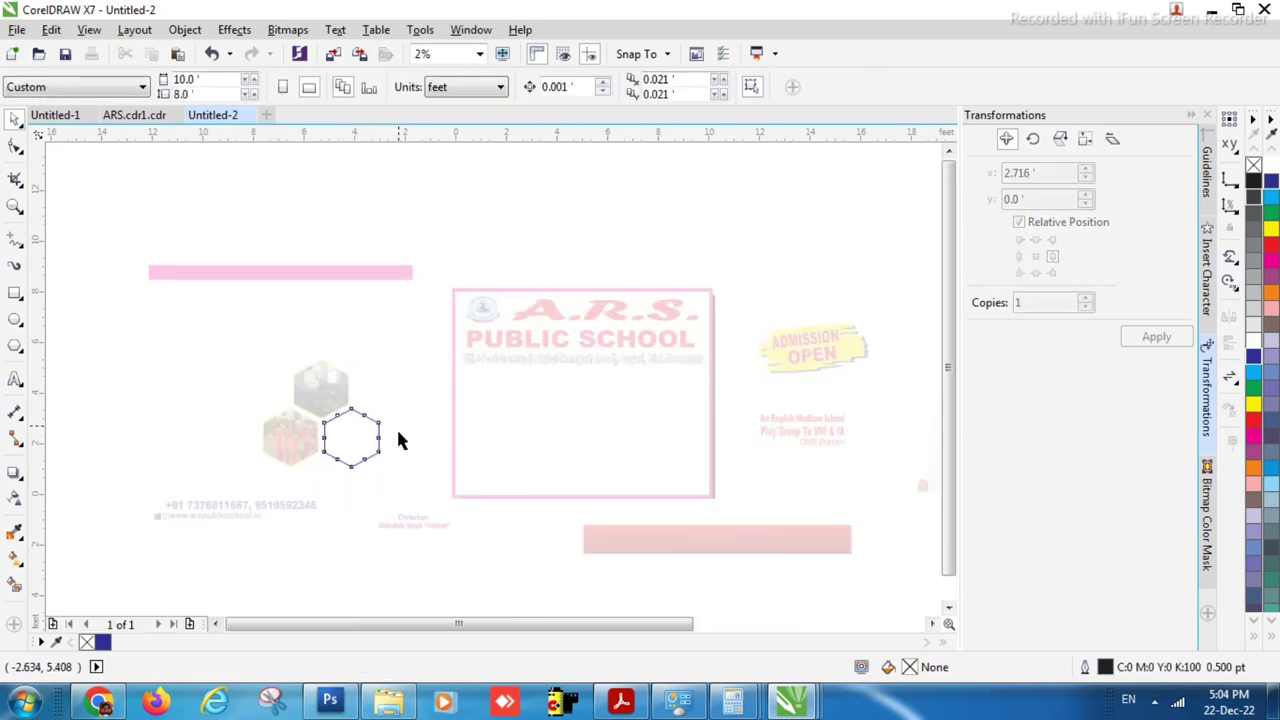
pyautogui.hotkey('ctrl', 'v')
pyautogui.click(400, 460)
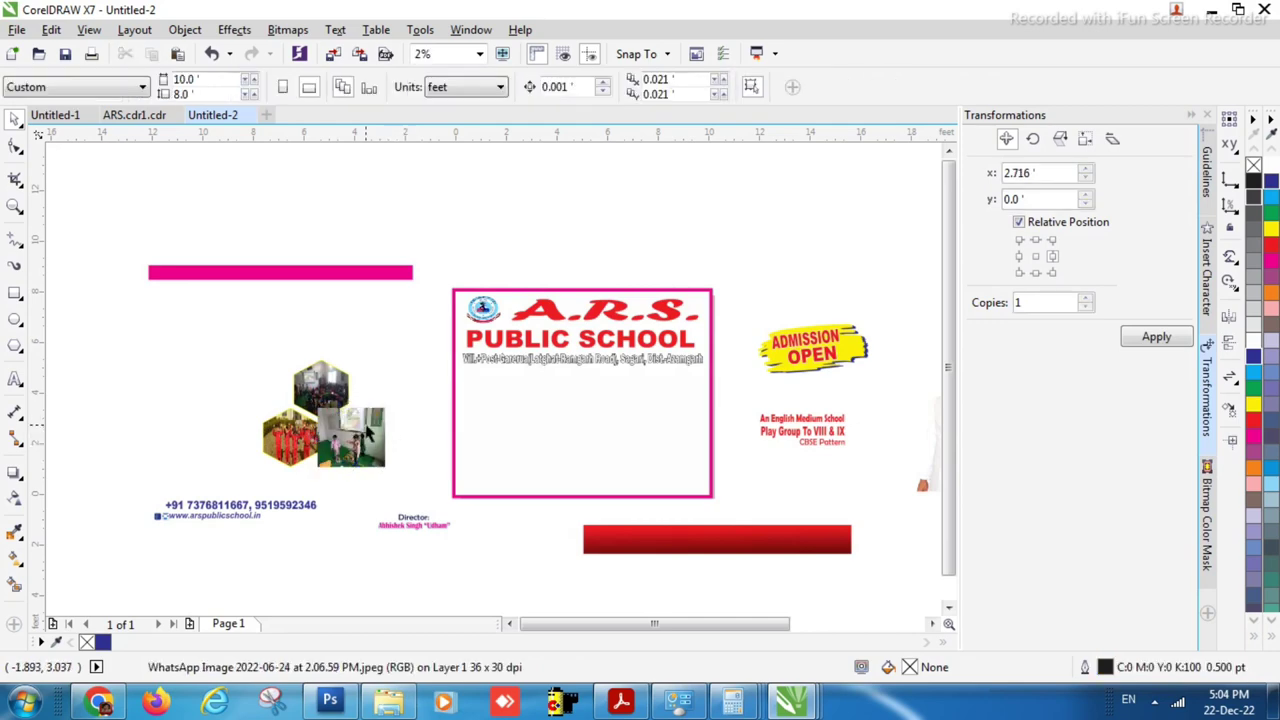
# Move the extracted photo beside the empty hexagon, PowerClip it inside that hexagon, and open the clipped contents for editing
pyautogui.moveTo(349, 428); pyautogui.dragTo(395, 445)
pyautogui.rightClick(395, 445)
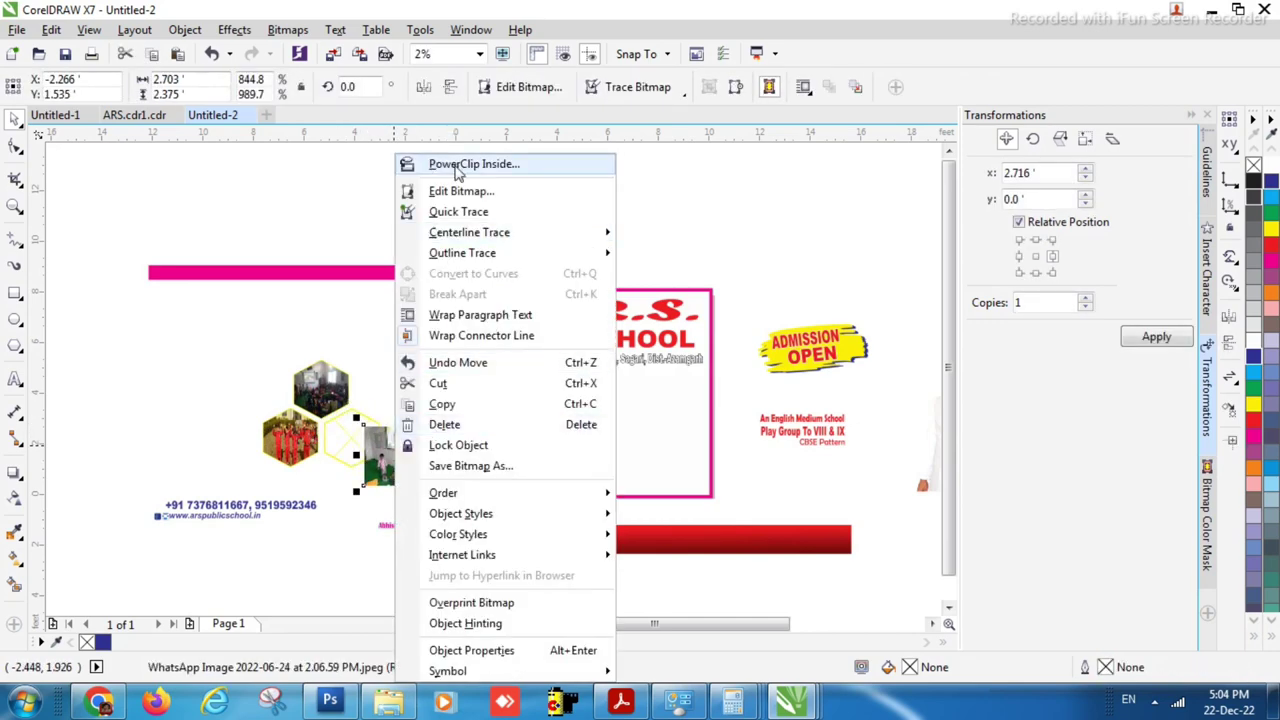
pyautogui.click(440, 163)
pyautogui.click(351, 441)
pyautogui.keyDown('ctrl'); pyautogui.click(351, 441); pyautogui.keyUp('ctrl')
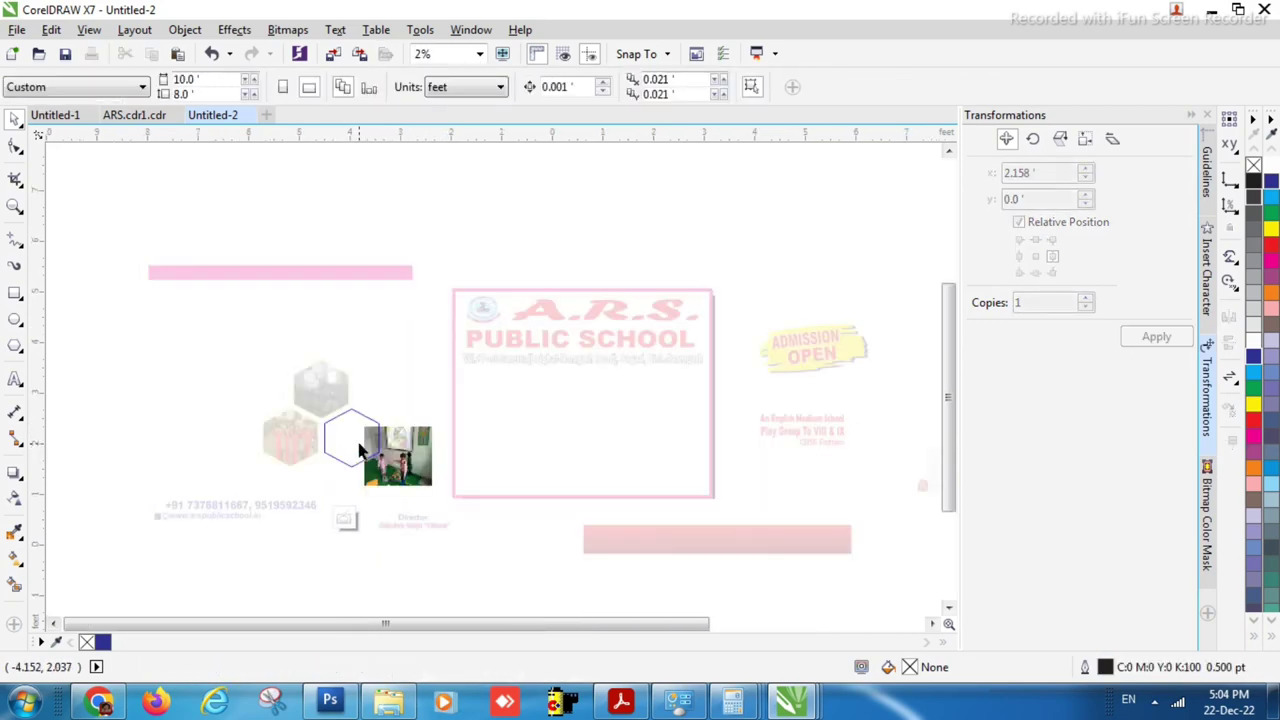
# Centre the classroom photo over the hexagon outline and finish editing the PowerClip contents
pyautogui.scroll(-4, 540, 343)
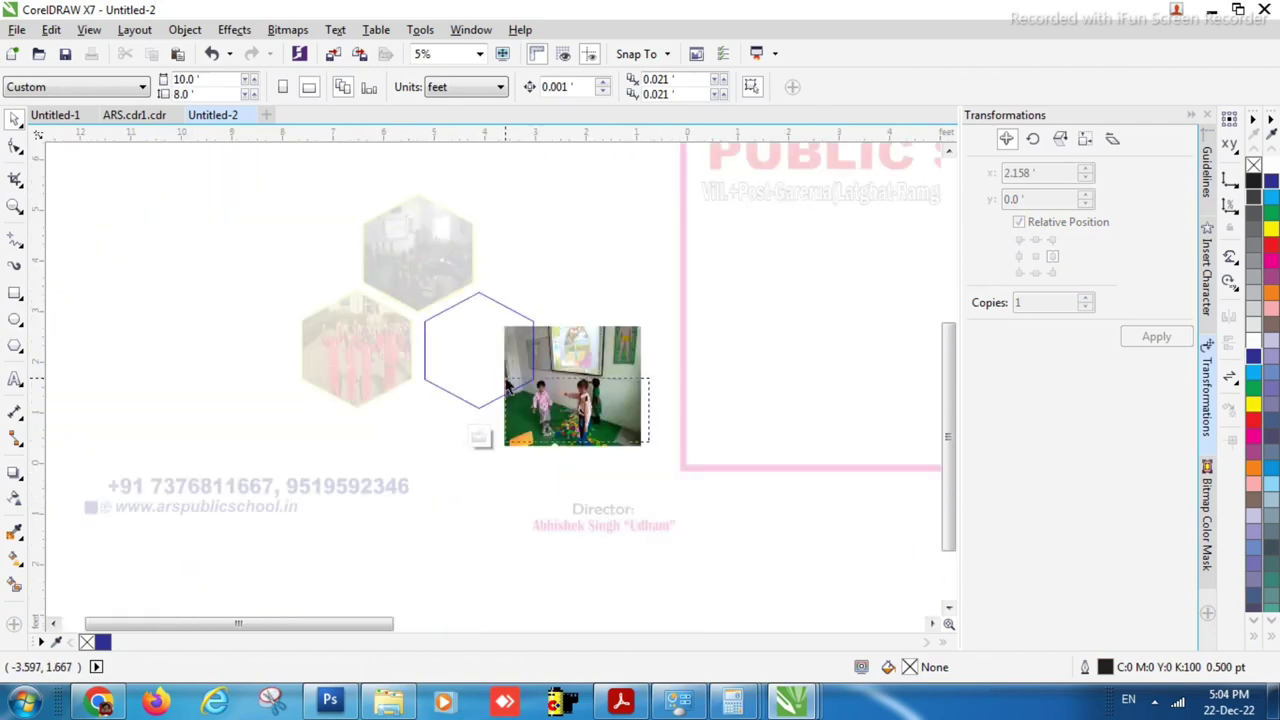
pyautogui.click(577, 404)
pyautogui.moveTo(577, 404); pyautogui.dragTo(483, 366)
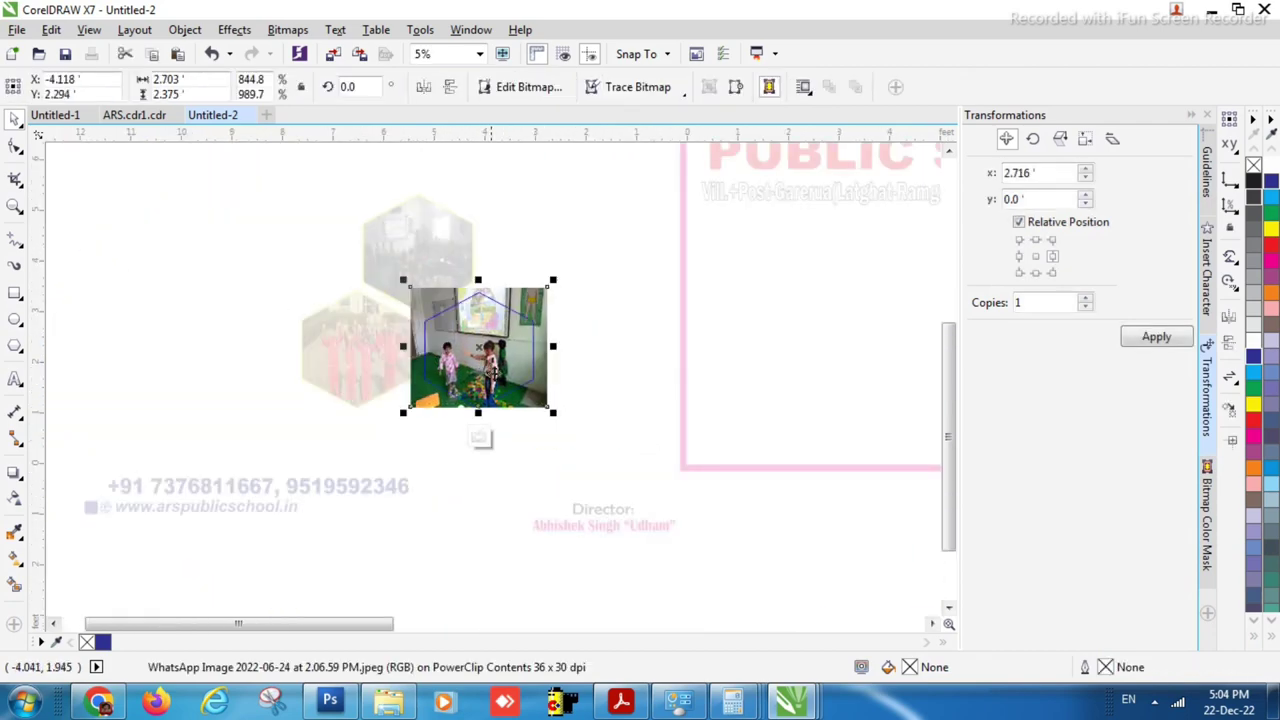
pyautogui.scroll(2, 466, 458)
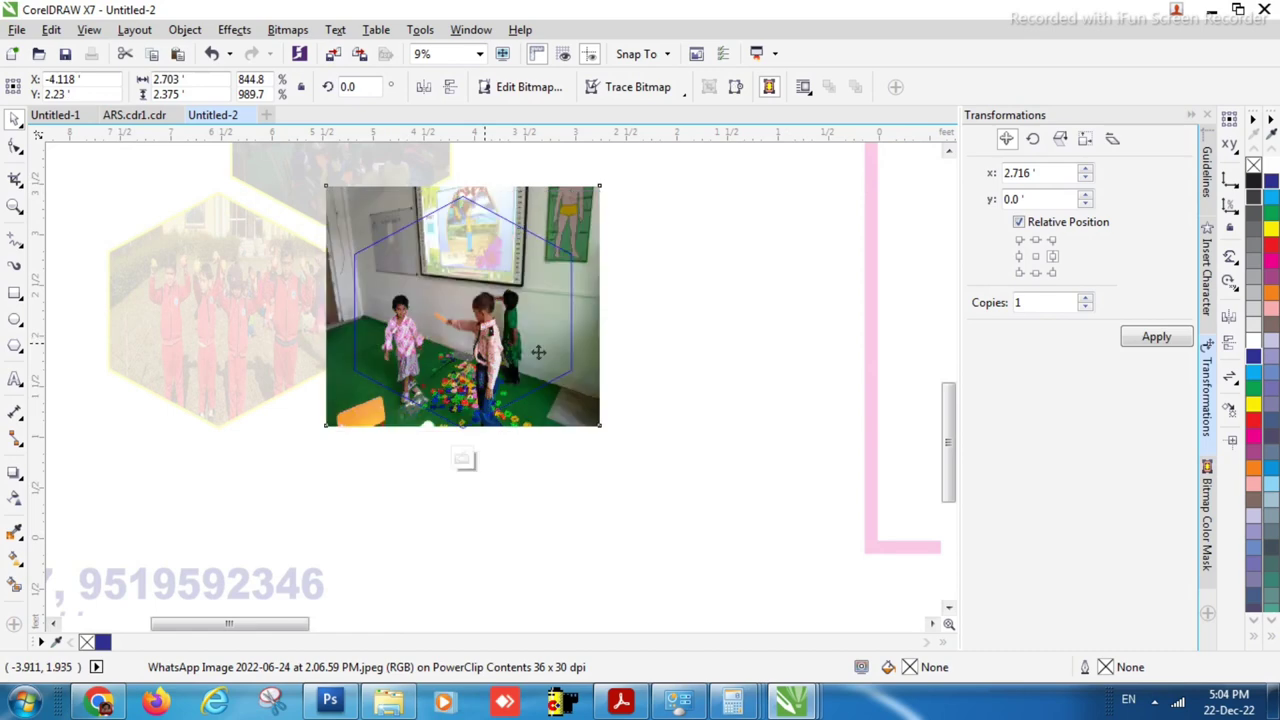
pyautogui.click(466, 458)
# Move the three hexagon photos together into the frame's lower-left area, with the leftmost one overlapping the border
pyautogui.click(517, 318)
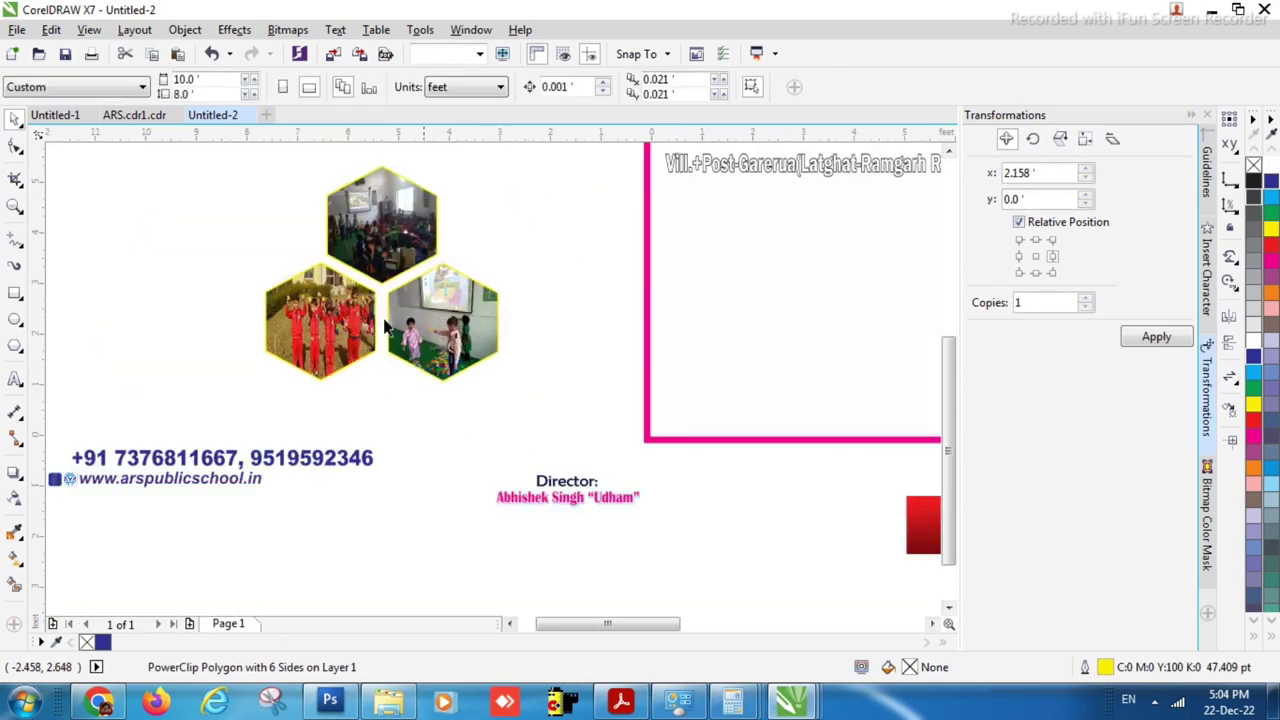
pyautogui.scroll(-2, 425, 310)
pyautogui.moveTo(440, 316); pyautogui.dragTo(310, 378)
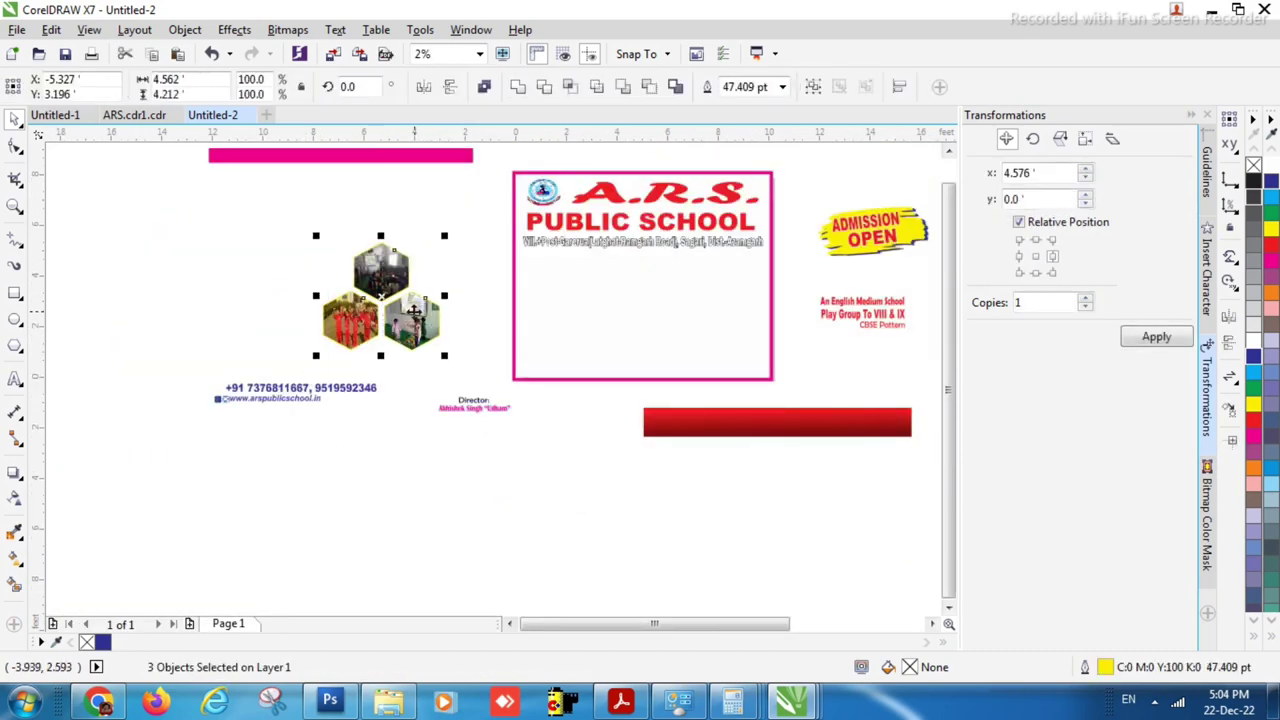
pyautogui.moveTo(408, 316); pyautogui.dragTo(588, 329)
pyautogui.press('Escape')
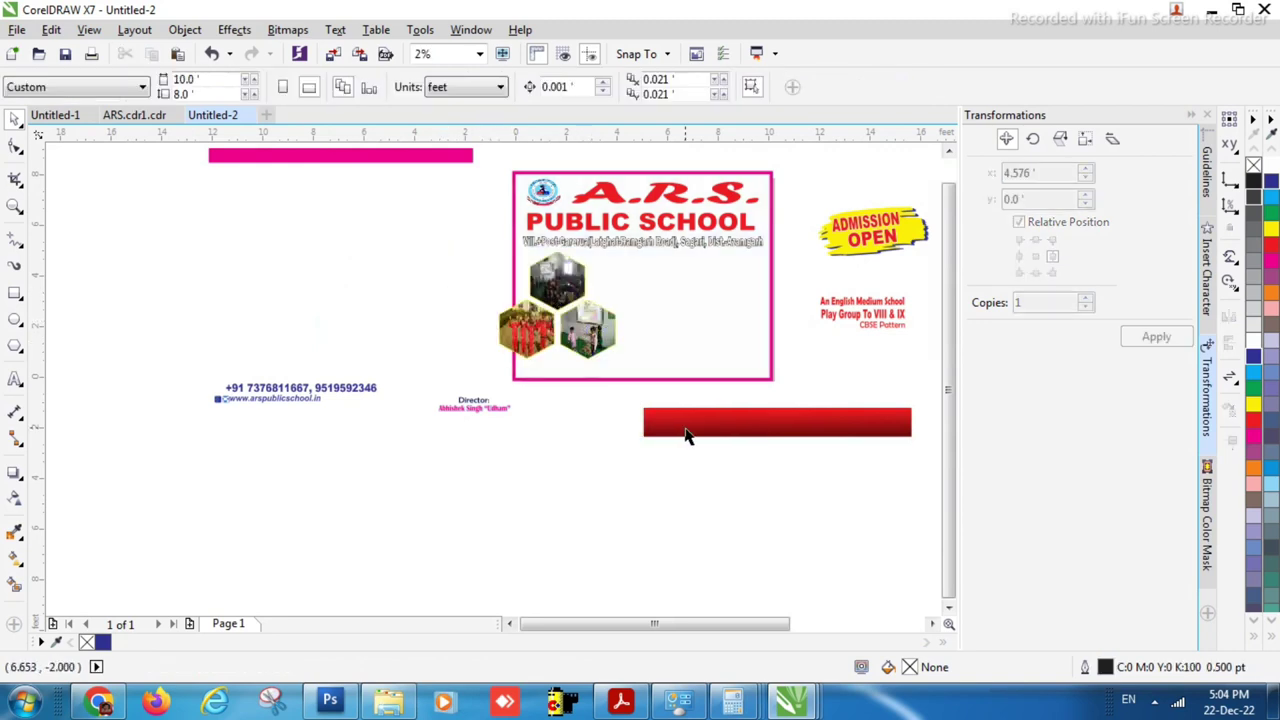
# PowerClip the red gradient bar inside the magenta frame and position it along the frame's bottom edge
pyautogui.click(688, 425)
pyautogui.rightClick(734, 422)
pyautogui.click(812, 205)
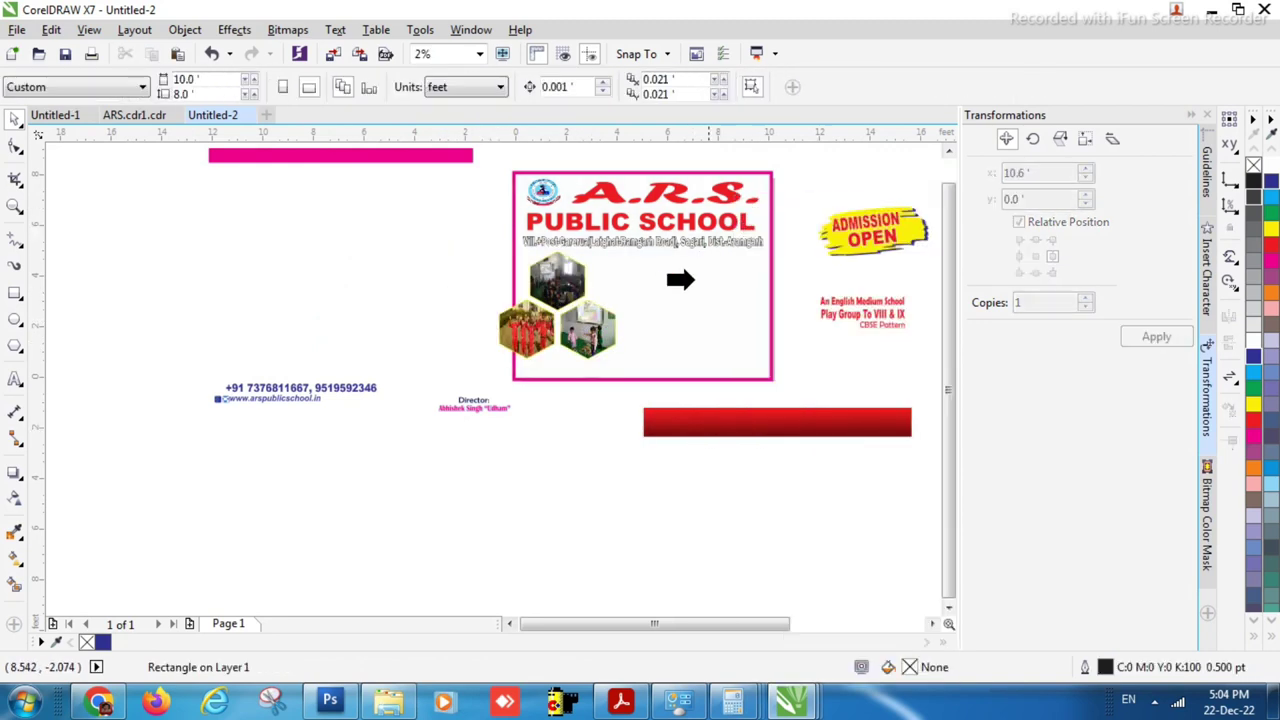
pyautogui.click(690, 300)
pyautogui.keyDown('ctrl'); pyautogui.click(697, 285); pyautogui.keyUp('ctrl')
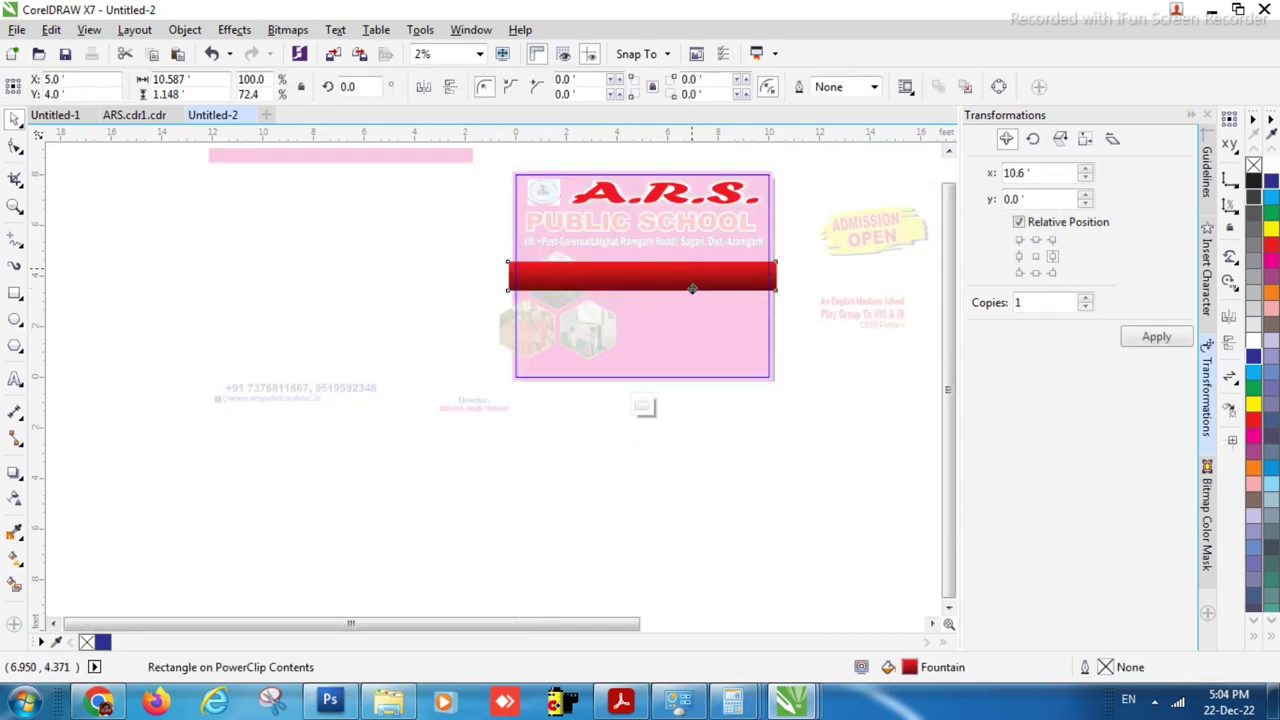
pyautogui.moveTo(691, 286); pyautogui.dragTo(697, 366)
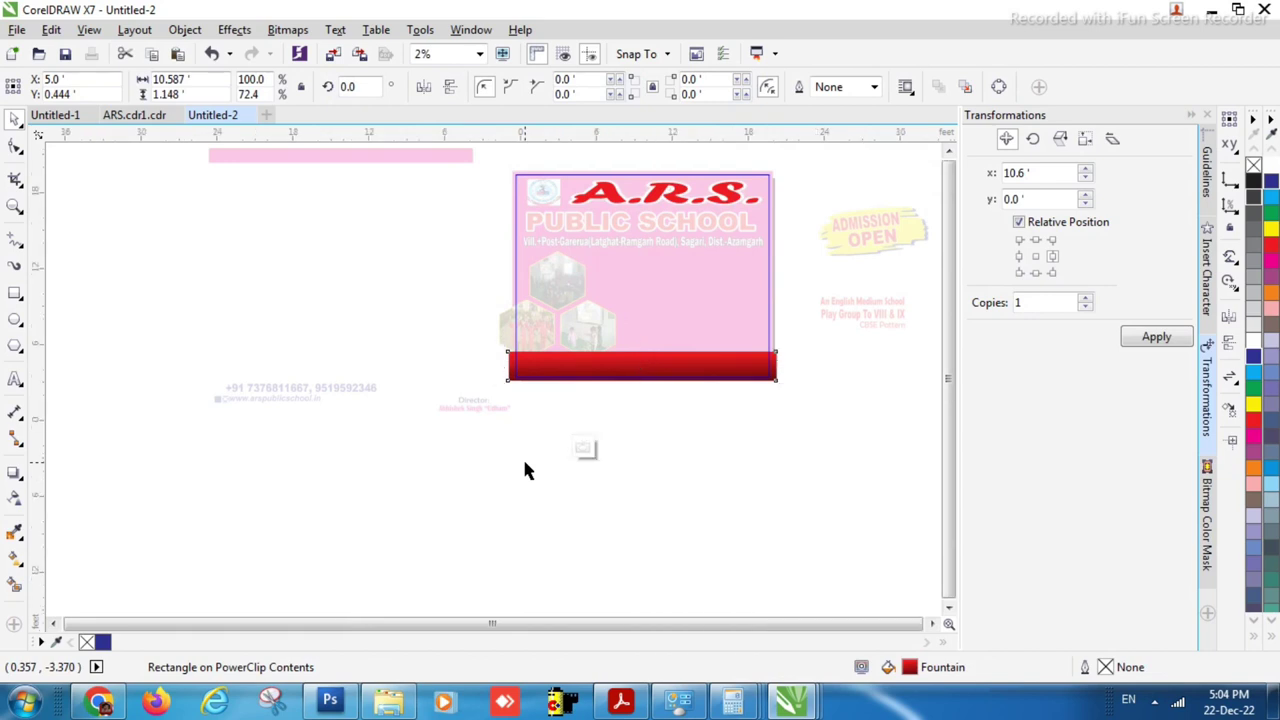
# Finish editing the bar's PowerClip, PowerClip the man's photo inside the magenta frame, and open the clipped contents for editing
pyautogui.scroll(-1, 526, 469)
pyautogui.click(611, 449)
pyautogui.click(783, 401)
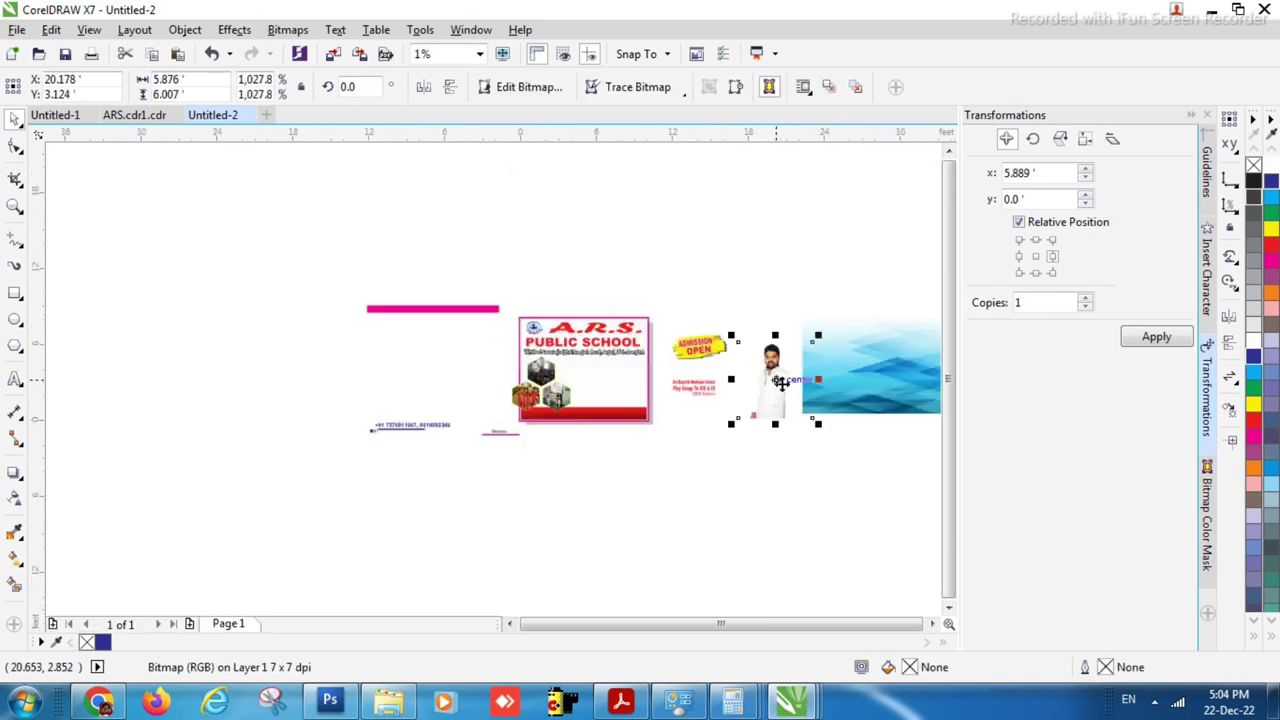
pyautogui.scroll(1, 778, 382)
pyautogui.rightClick(775, 380)
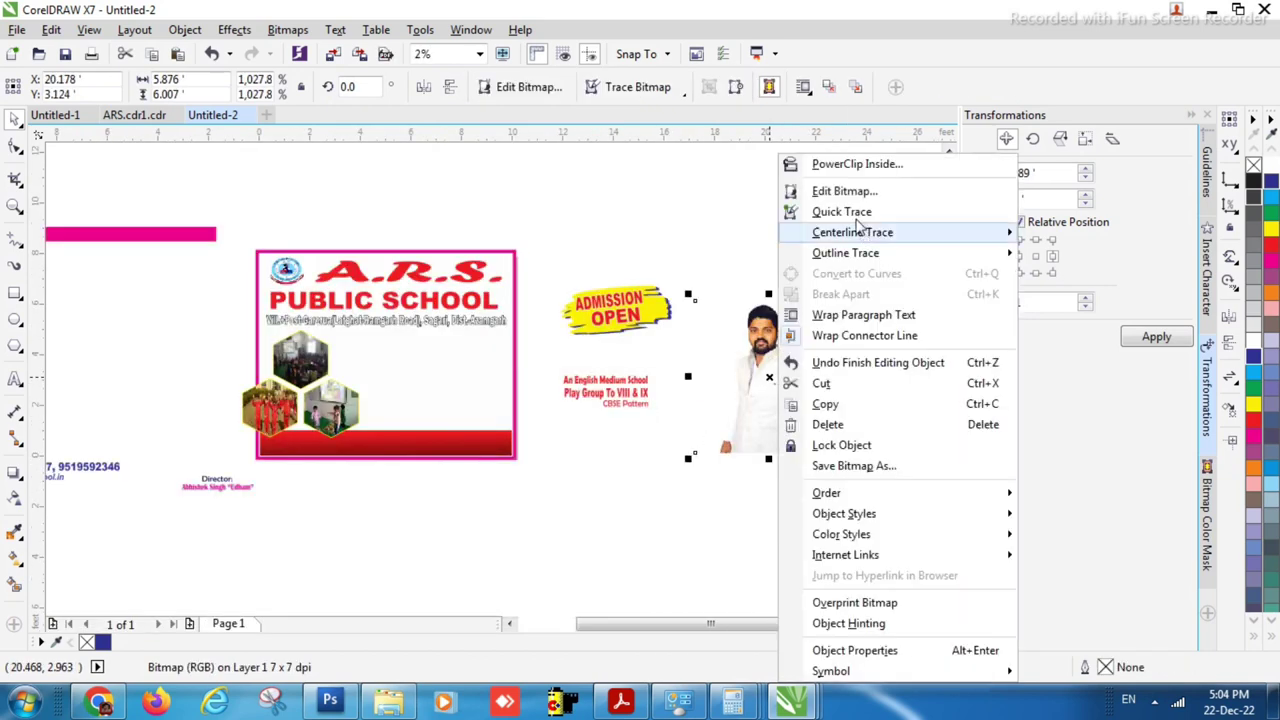
pyautogui.click(860, 168)
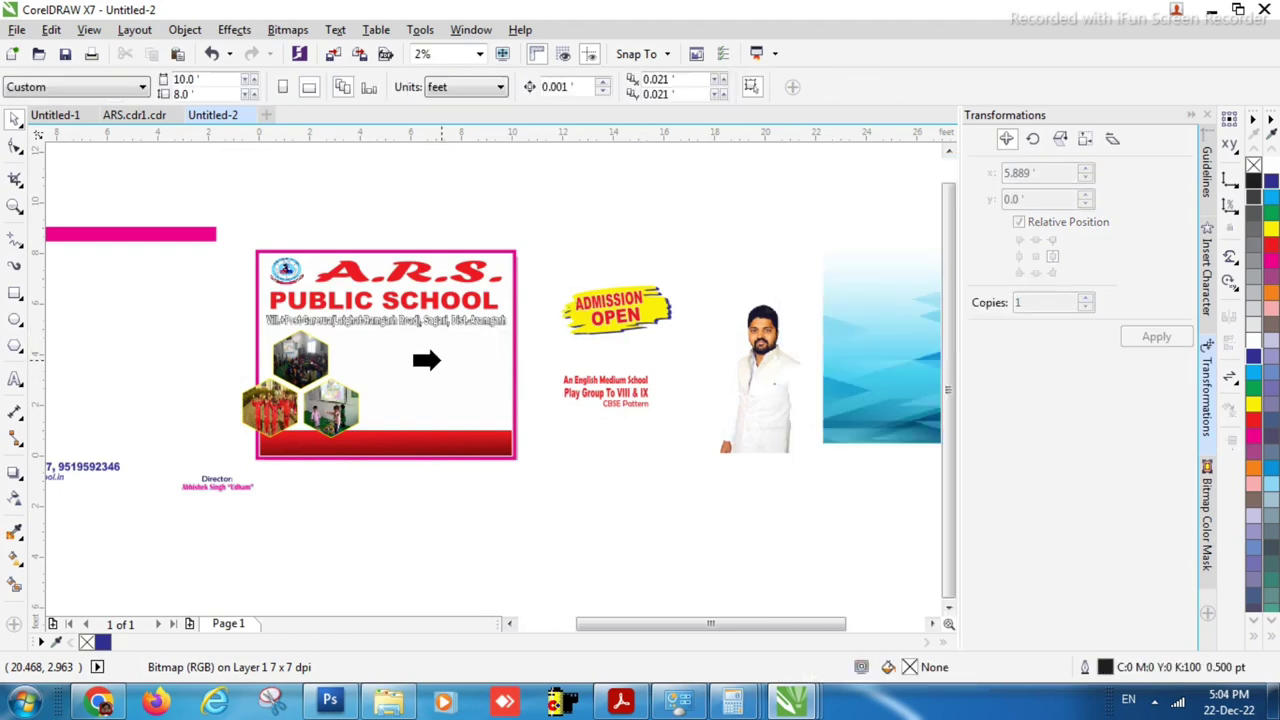
pyautogui.click(437, 358)
pyautogui.keyDown('ctrl'); pyautogui.click(393, 367); pyautogui.keyUp('ctrl')
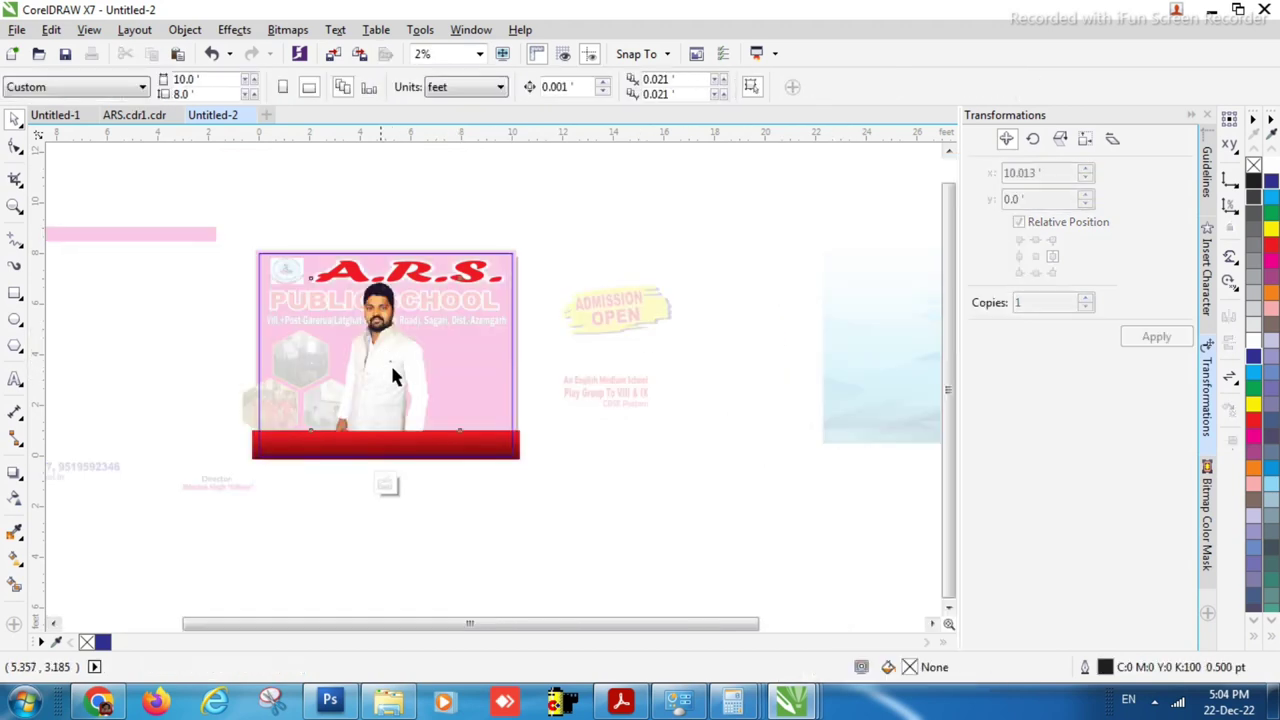
# Position the man's photo in the frame's lower-right corner overlapping the red bar and finish editing the PowerClip contents
pyautogui.moveTo(394, 368); pyautogui.dragTo(477, 412)
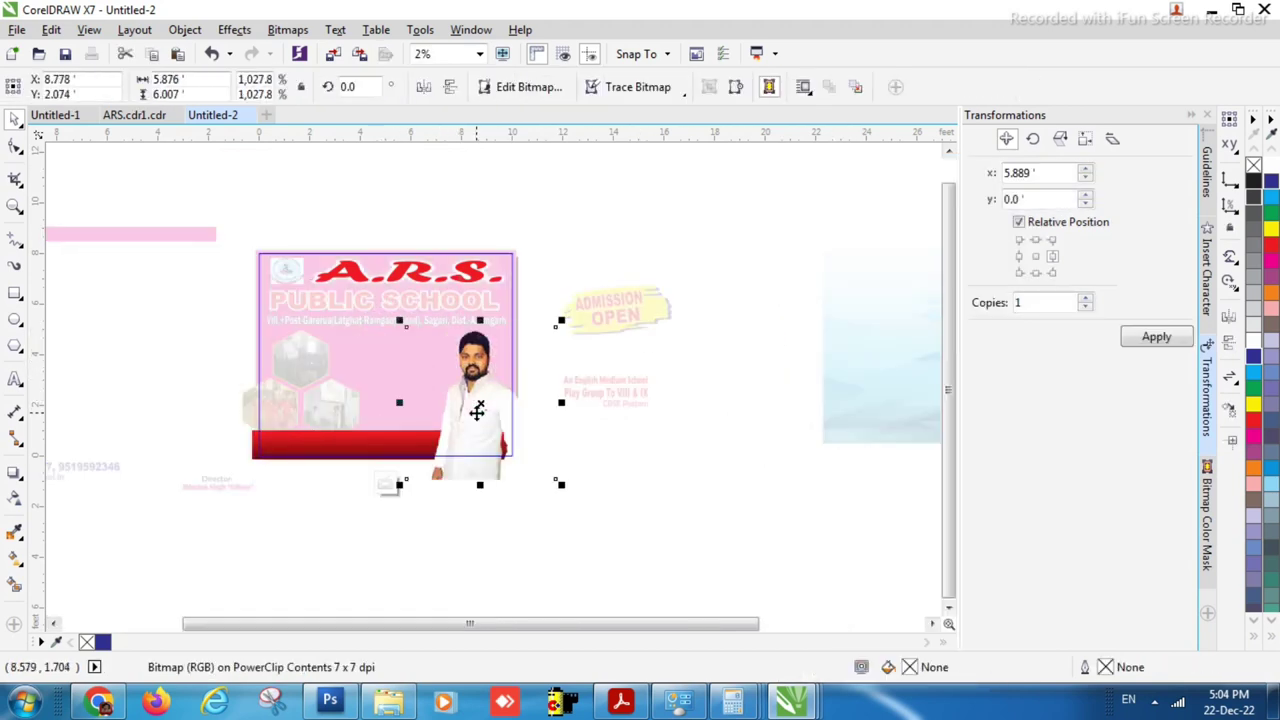
pyautogui.scroll(2, 477, 412)
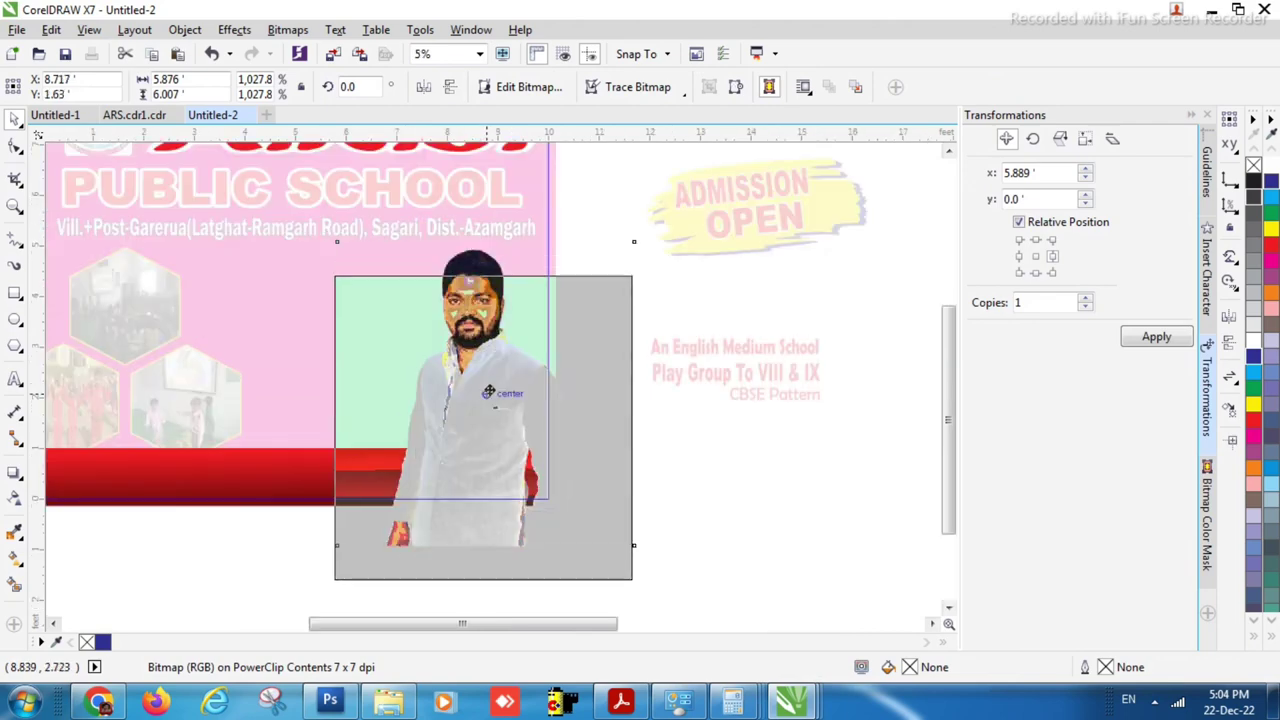
pyautogui.moveTo(490, 411); pyautogui.dragTo(502, 414)
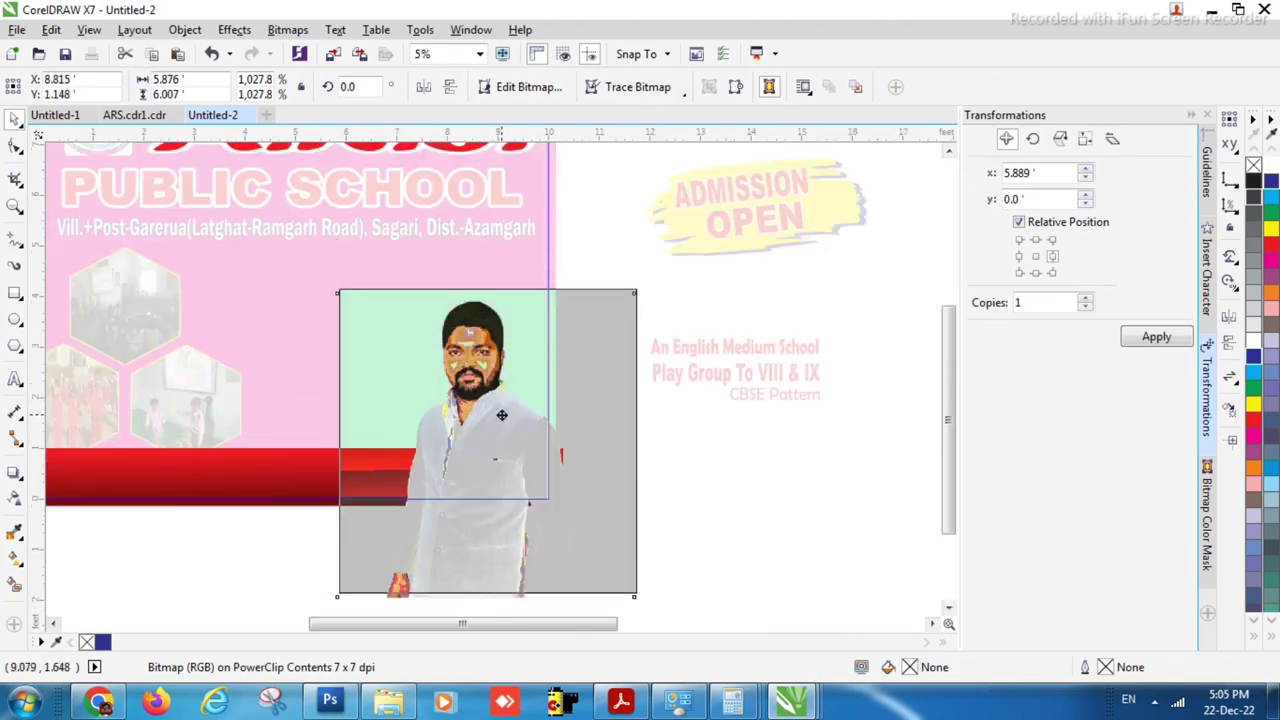
pyautogui.keyDown('ctrl'); pyautogui.click(799, 495); pyautogui.keyUp('ctrl')
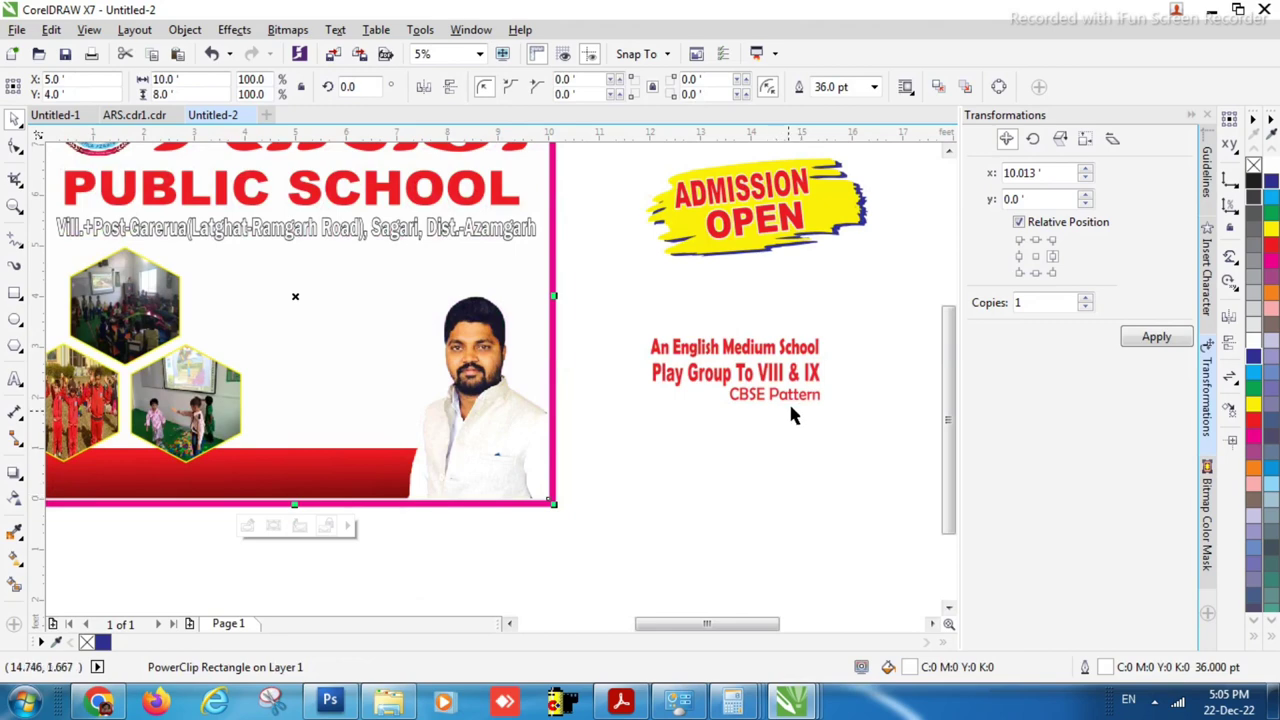
# Place the ADMISSION OPEN badge and, beneath it, the three English Medium School text lines between the hexagon photos and the man
pyautogui.moveTo(870, 335); pyautogui.dragTo(640, 440)
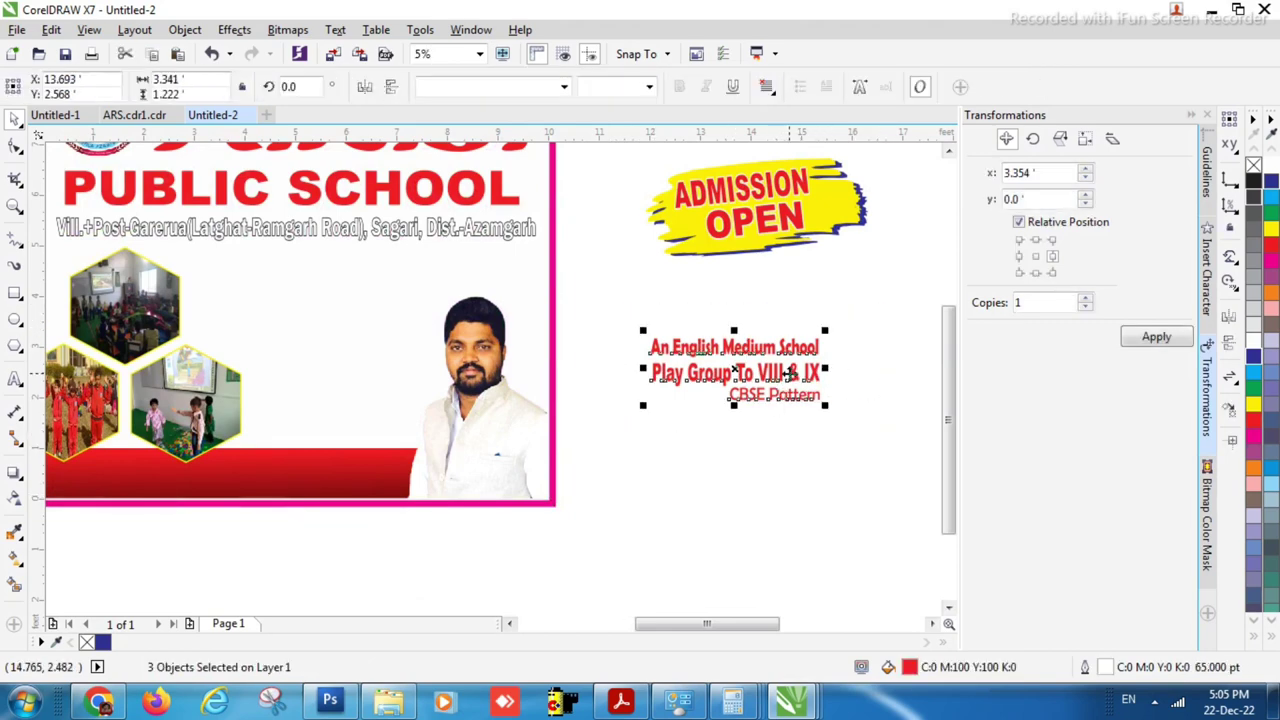
pyautogui.moveTo(690, 374); pyautogui.dragTo(292, 378)
pyautogui.scroll(1, 628, 163)
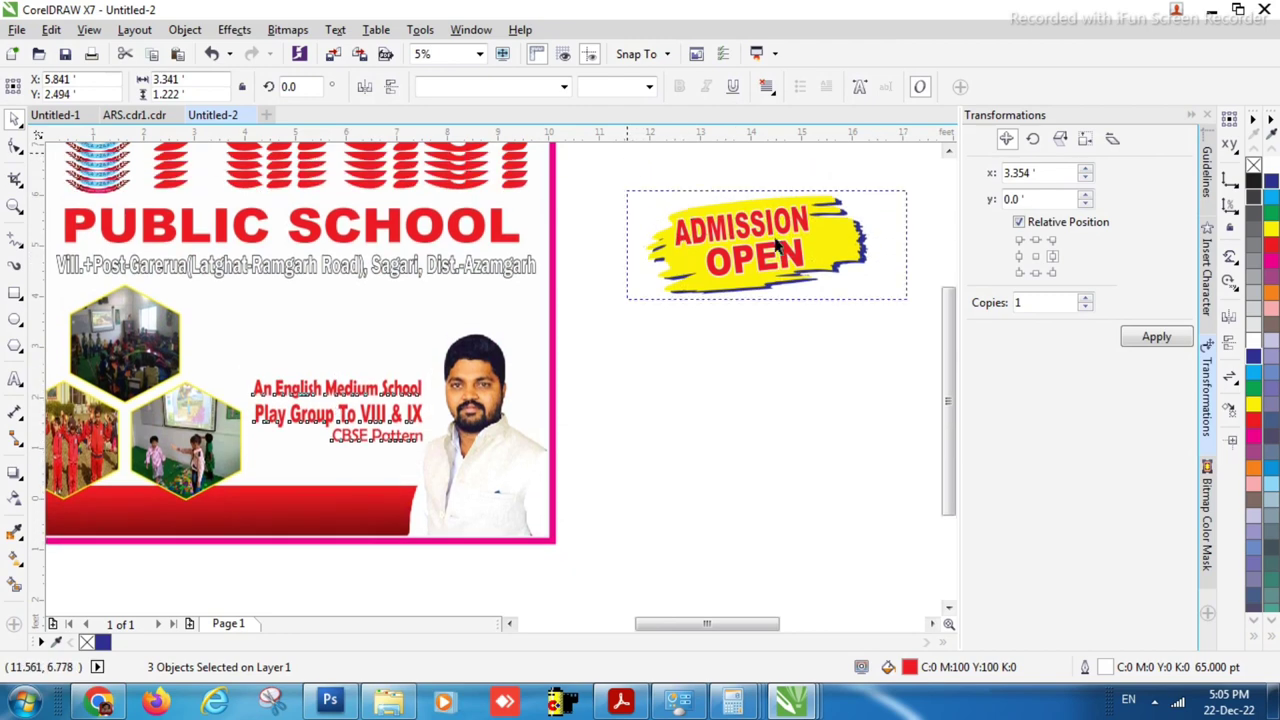
pyautogui.moveTo(802, 228); pyautogui.dragTo(361, 314)
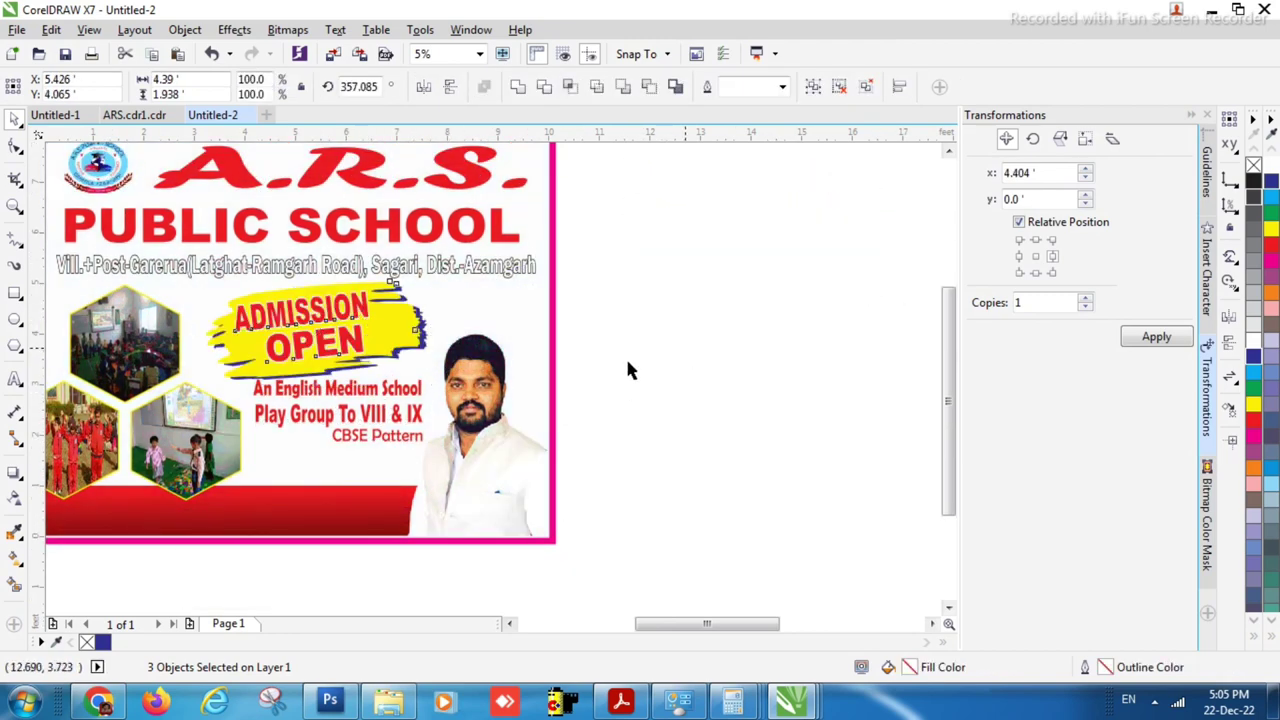
pyautogui.moveTo(686, 349); pyautogui.dragTo(245, 465)
pyautogui.scroll(2, 363, 423)
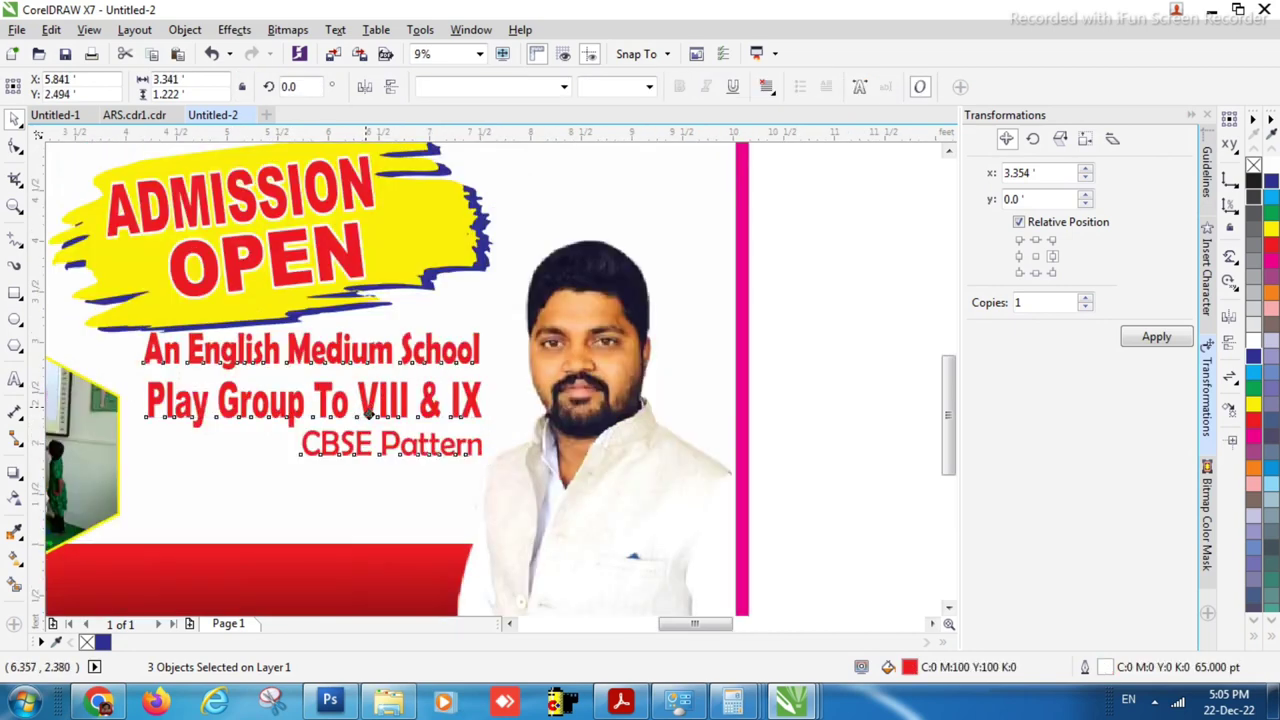
pyautogui.moveTo(368, 412); pyautogui.dragTo(369, 417)
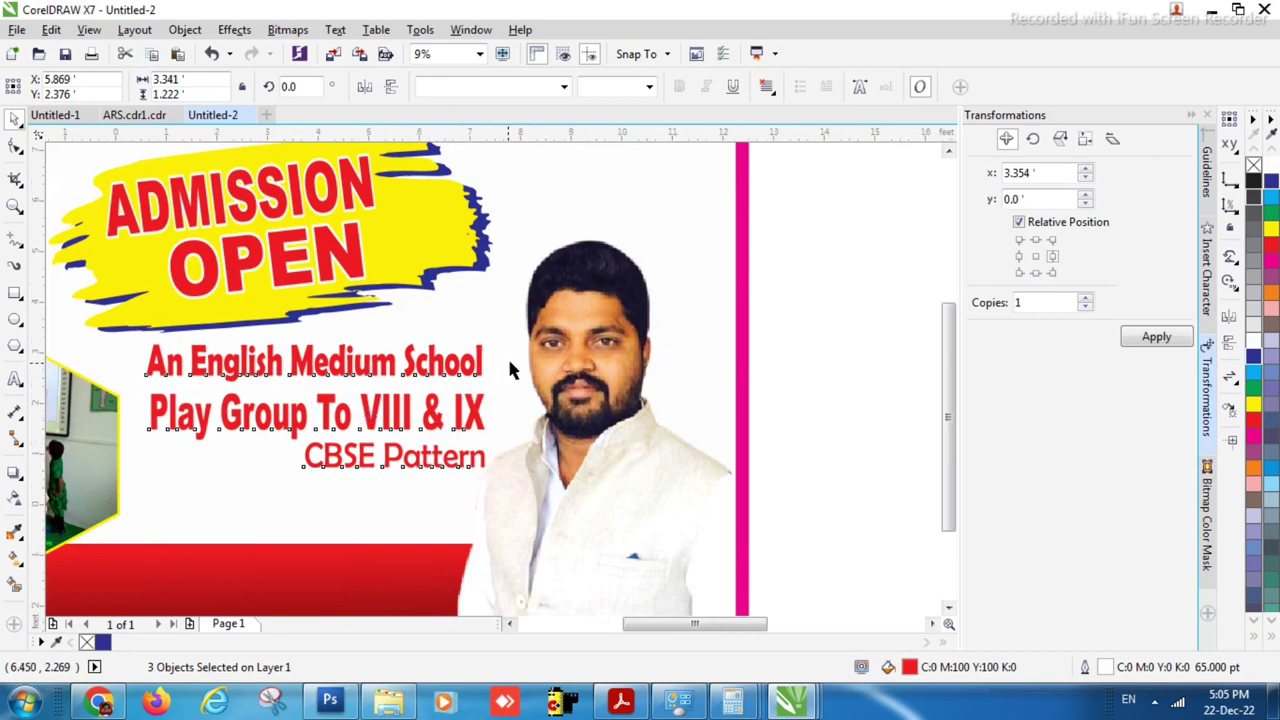
pyautogui.scroll(-2, 507, 356)
pyautogui.scroll(-1, 735, 373)
pyautogui.click(755, 390)
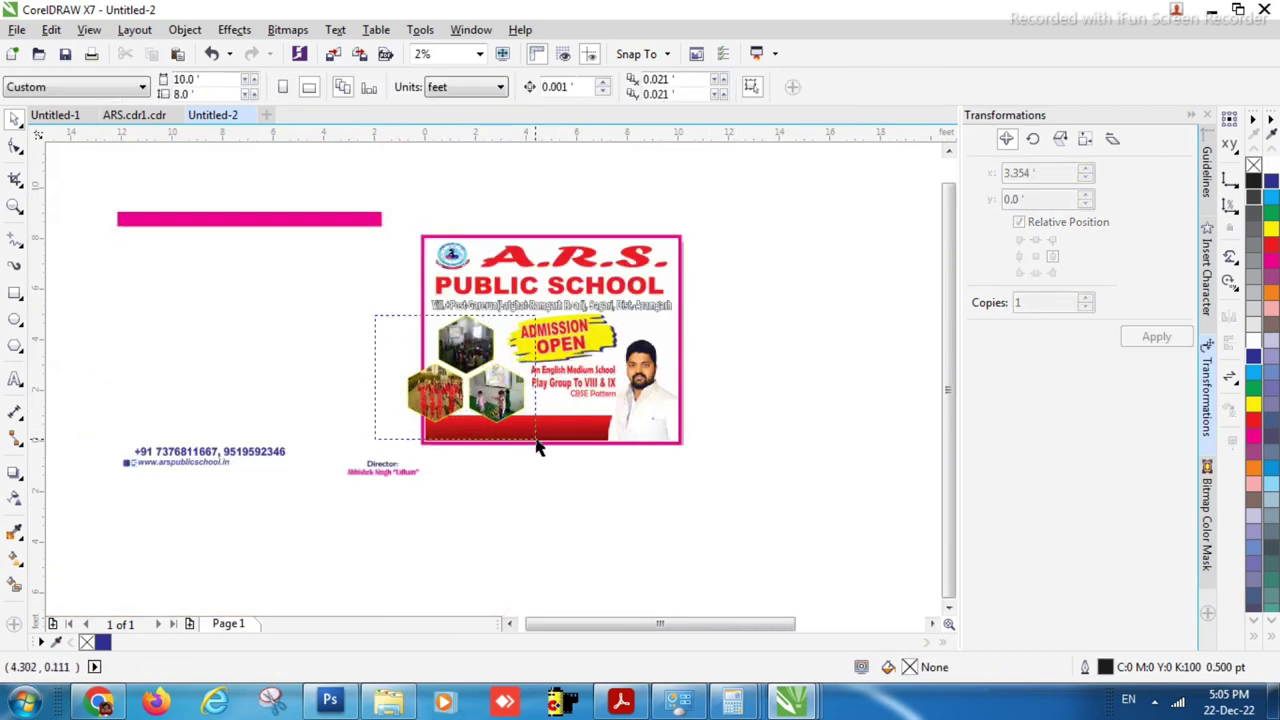
# Reduce the height of the three hexagon photos together to about 3.78 ft and PowerClip them inside the magenta frame
pyautogui.moveTo(536, 447); pyautogui.dragTo(536, 445)
pyautogui.scroll(2, 491, 423)
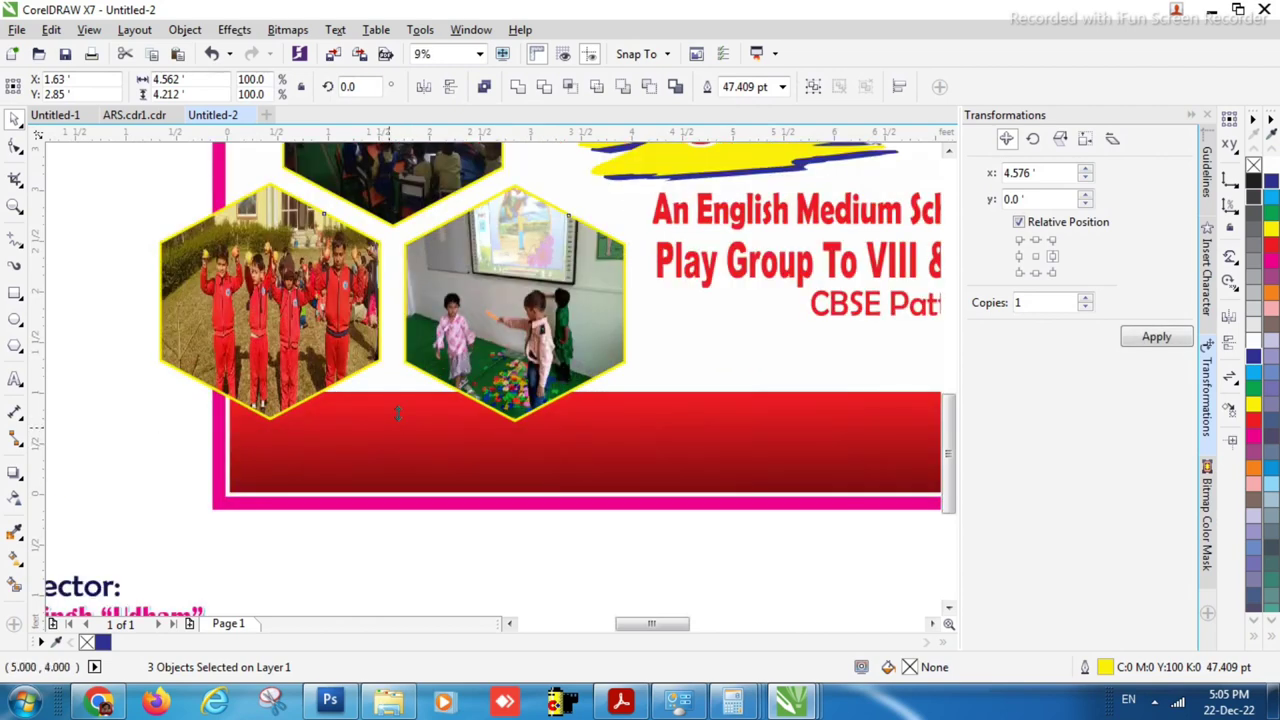
pyautogui.moveTo(397, 413); pyautogui.dragTo(432, 386)
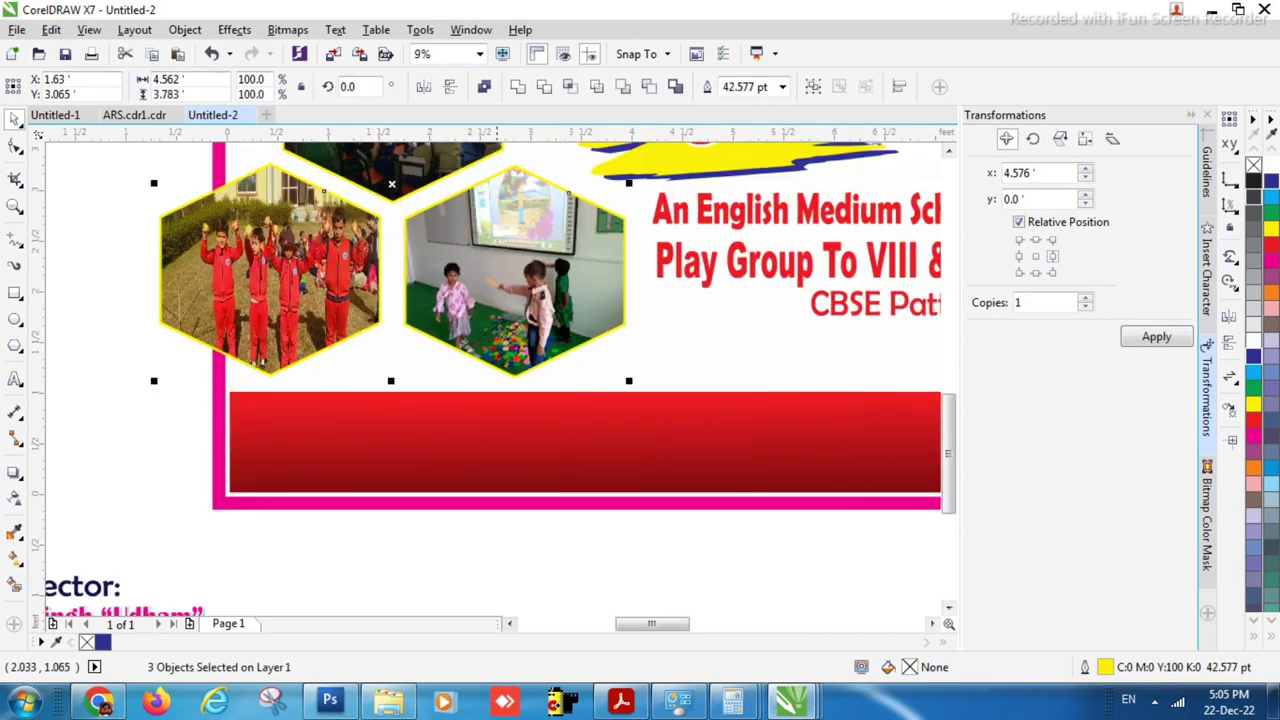
pyautogui.rightClick(530, 262)
pyautogui.click(575, 274)
pyautogui.click(737, 337)
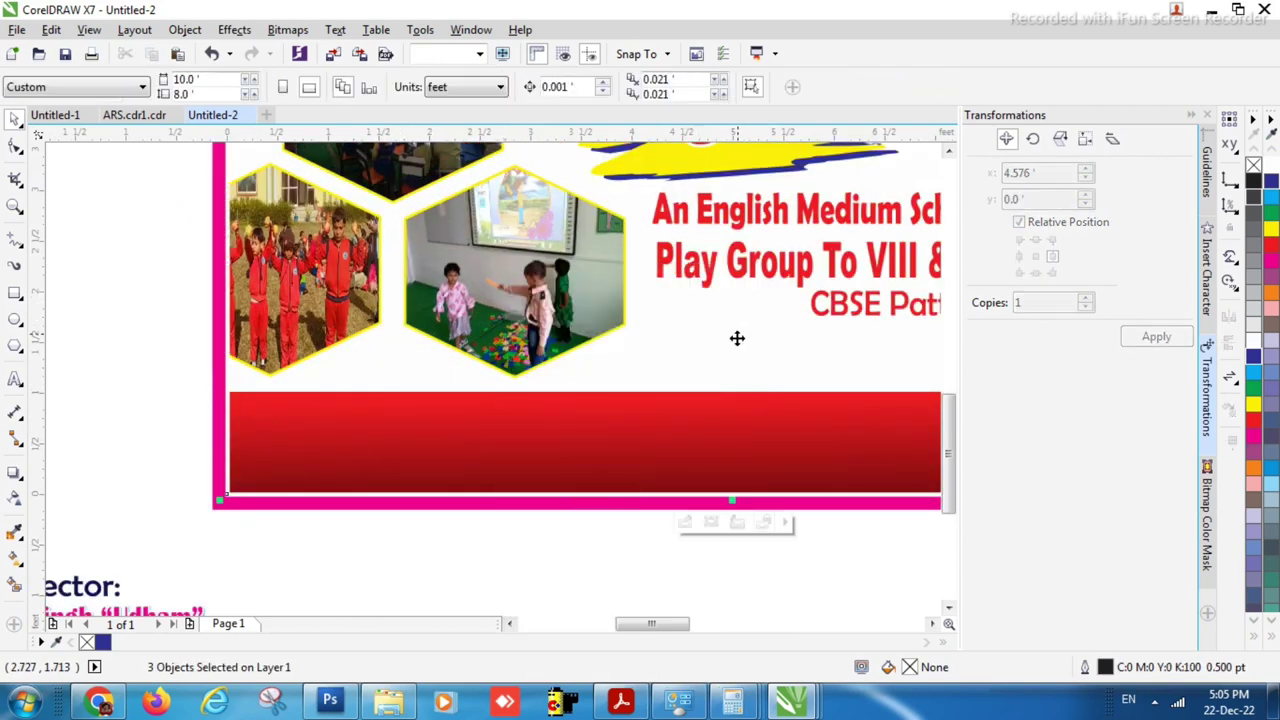
# Move the director caption over the lower part of the man's photo and stretch its height to about 0.73 ft
pyautogui.scroll(-2, 432, 340)
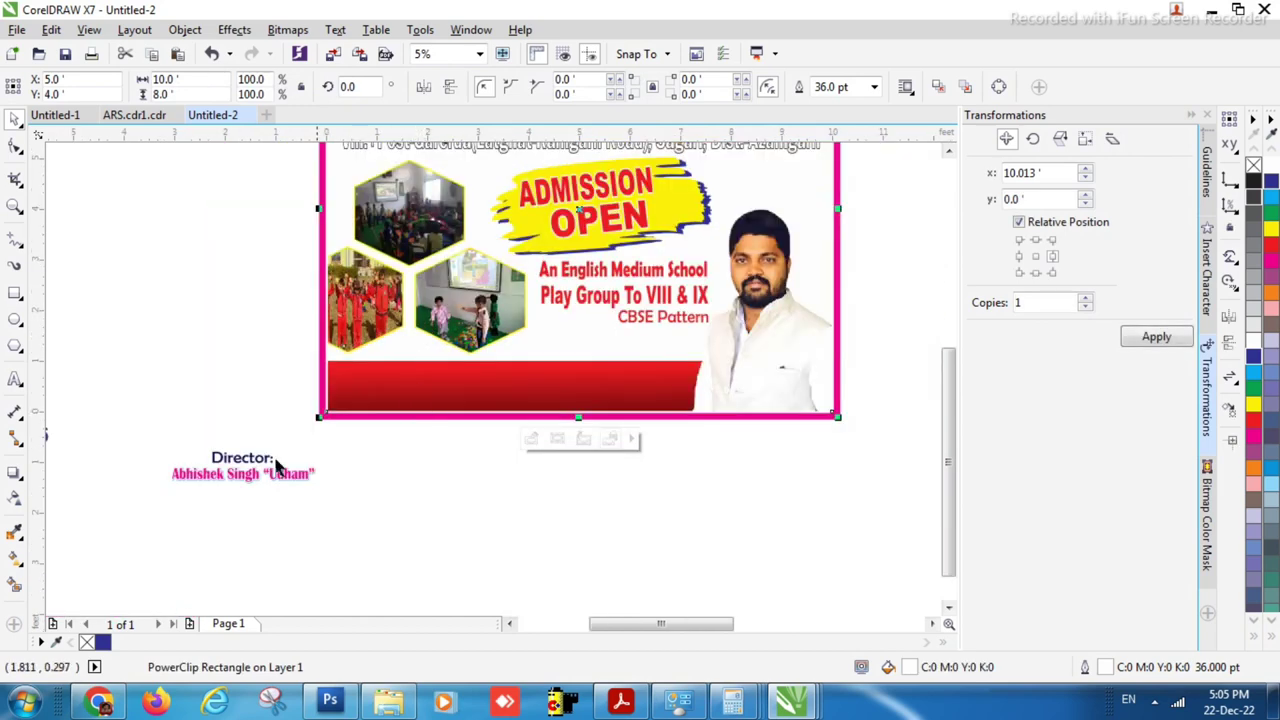
pyautogui.moveTo(342, 512); pyautogui.dragTo(846, 412)
pyautogui.scroll(4, 847, 410)
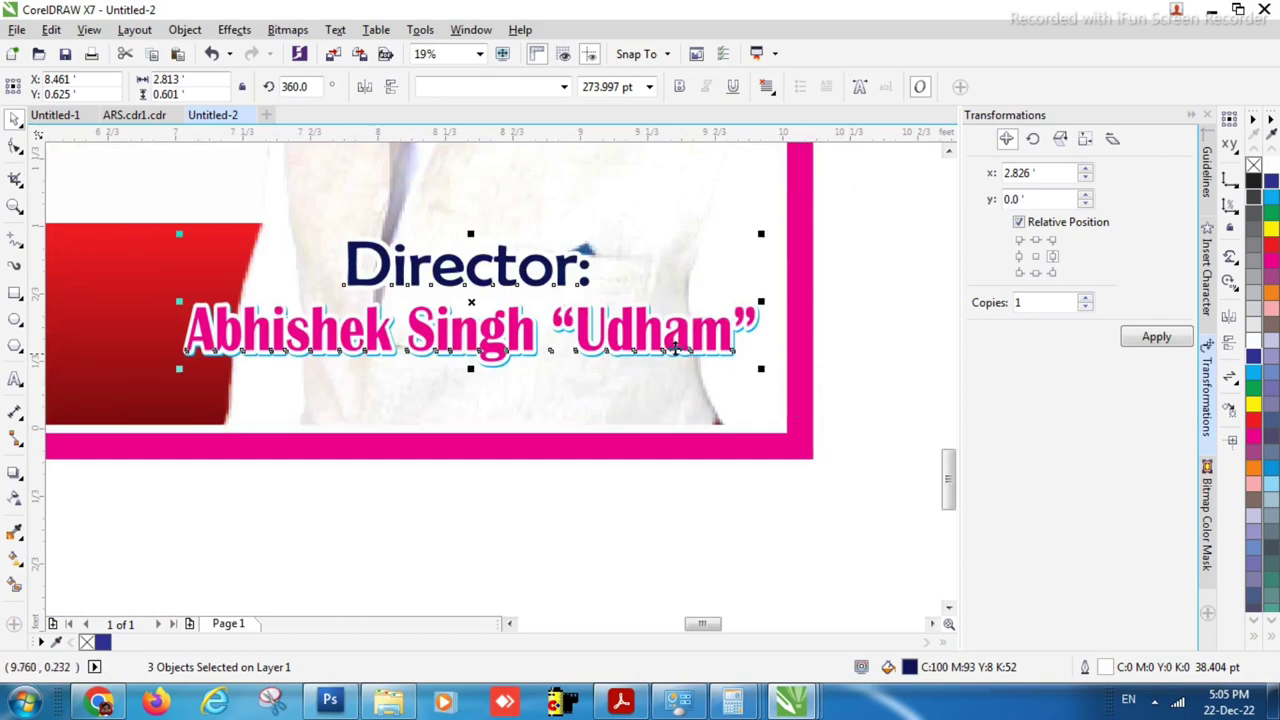
pyautogui.moveTo(492, 393); pyautogui.dragTo(542, 370)
pyautogui.scroll(-4, 805, 350)
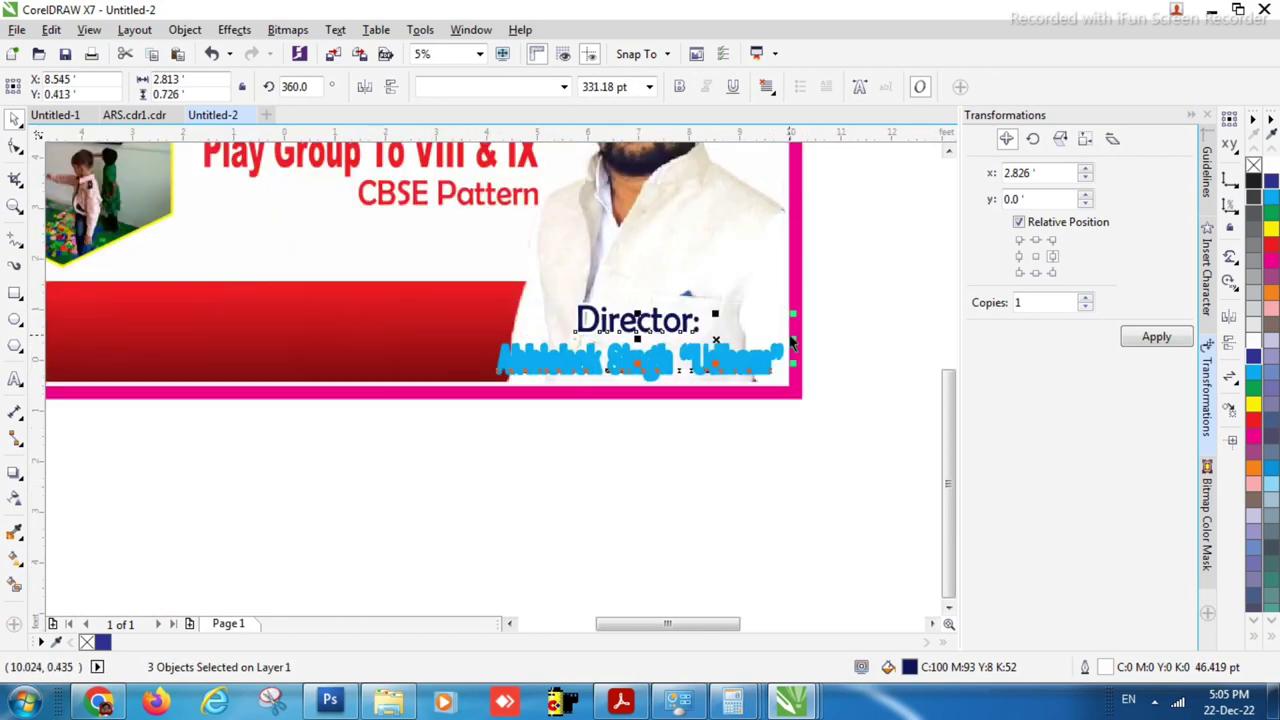
pyautogui.click(613, 376)
# Move the phone and website lines with their icons onto the red gradient bar and fill them white
pyautogui.scroll(-2, 613, 376)
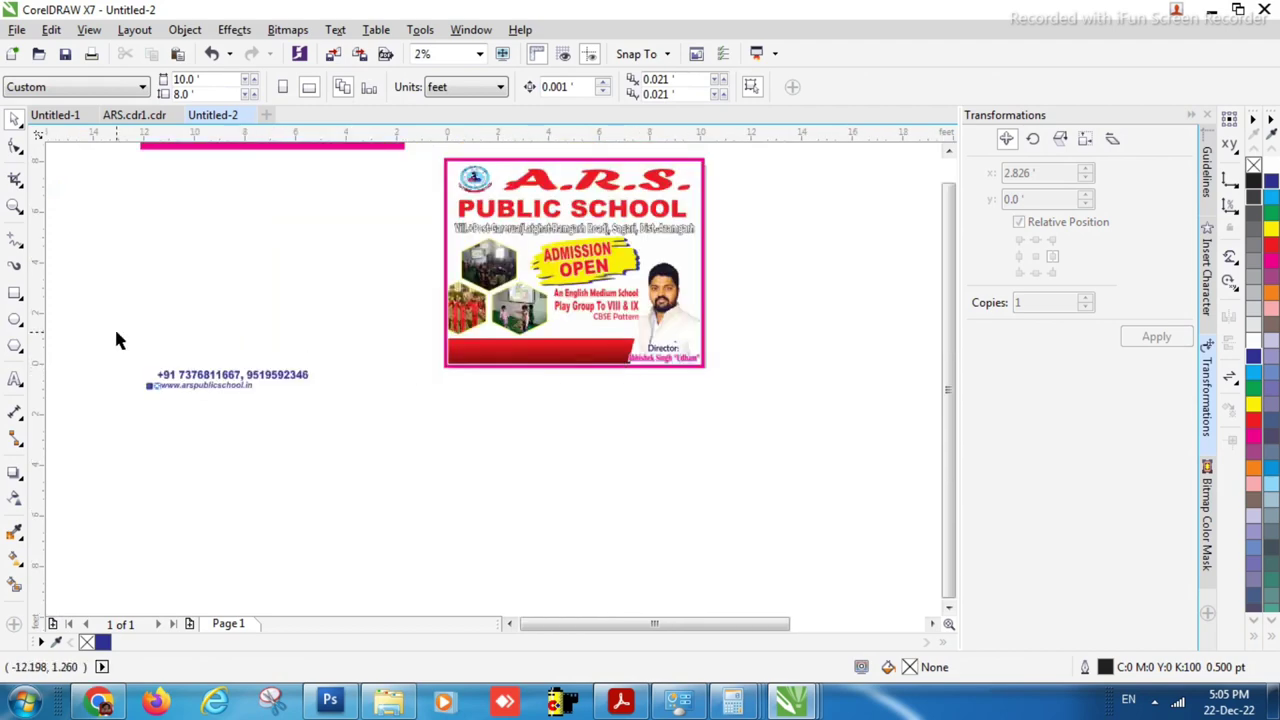
pyautogui.moveTo(338, 418); pyautogui.dragTo(338, 418)
pyautogui.moveTo(230, 378); pyautogui.dragTo(594, 346)
pyautogui.scroll(4, 590, 350)
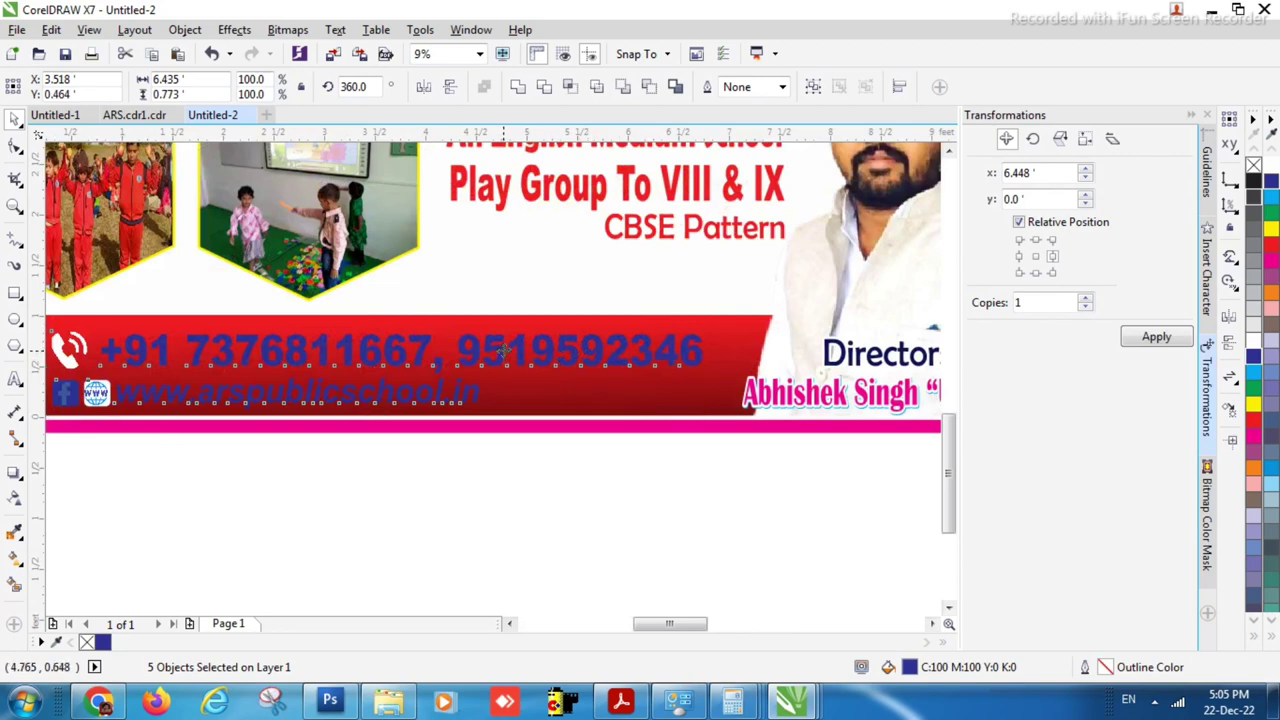
pyautogui.moveTo(505, 349); pyautogui.dragTo(509, 347)
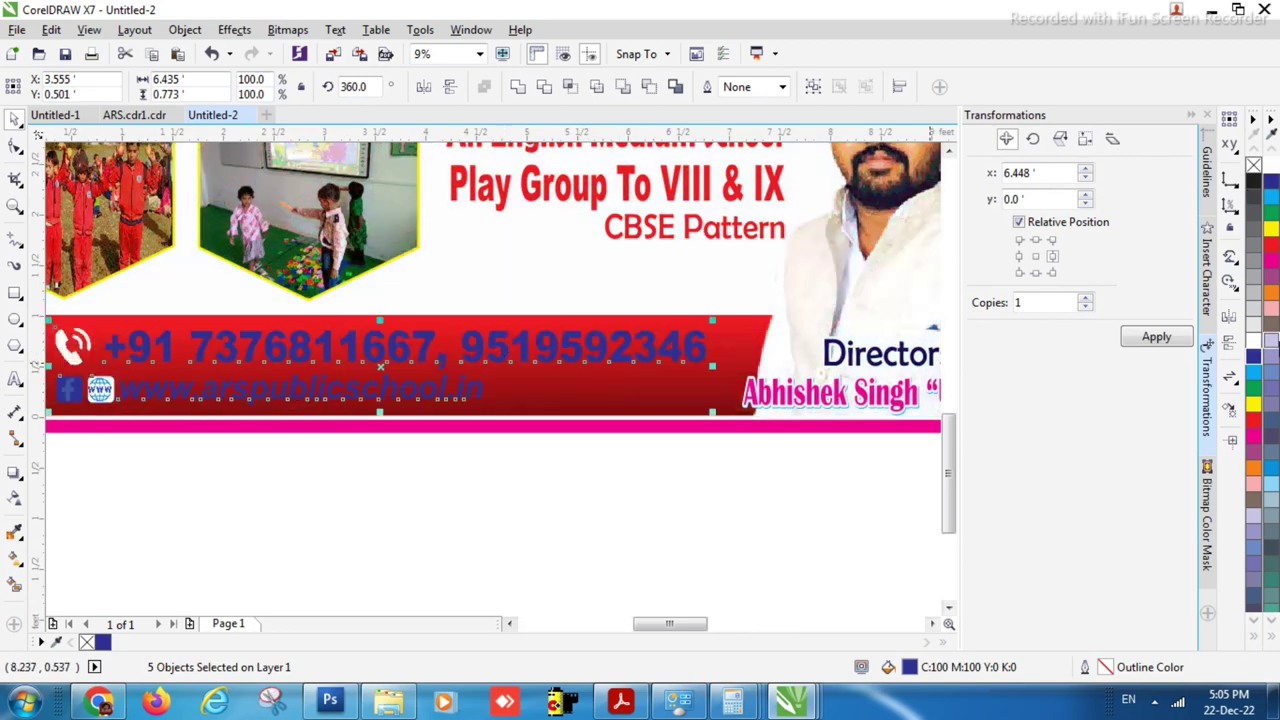
pyautogui.click(1252, 342)
pyautogui.click(490, 478)
# Move the magenta bar beneath the PUBLIC SCHOOL title at the address line and PowerClip it inside the frame
pyautogui.scroll(-2, 492, 500)
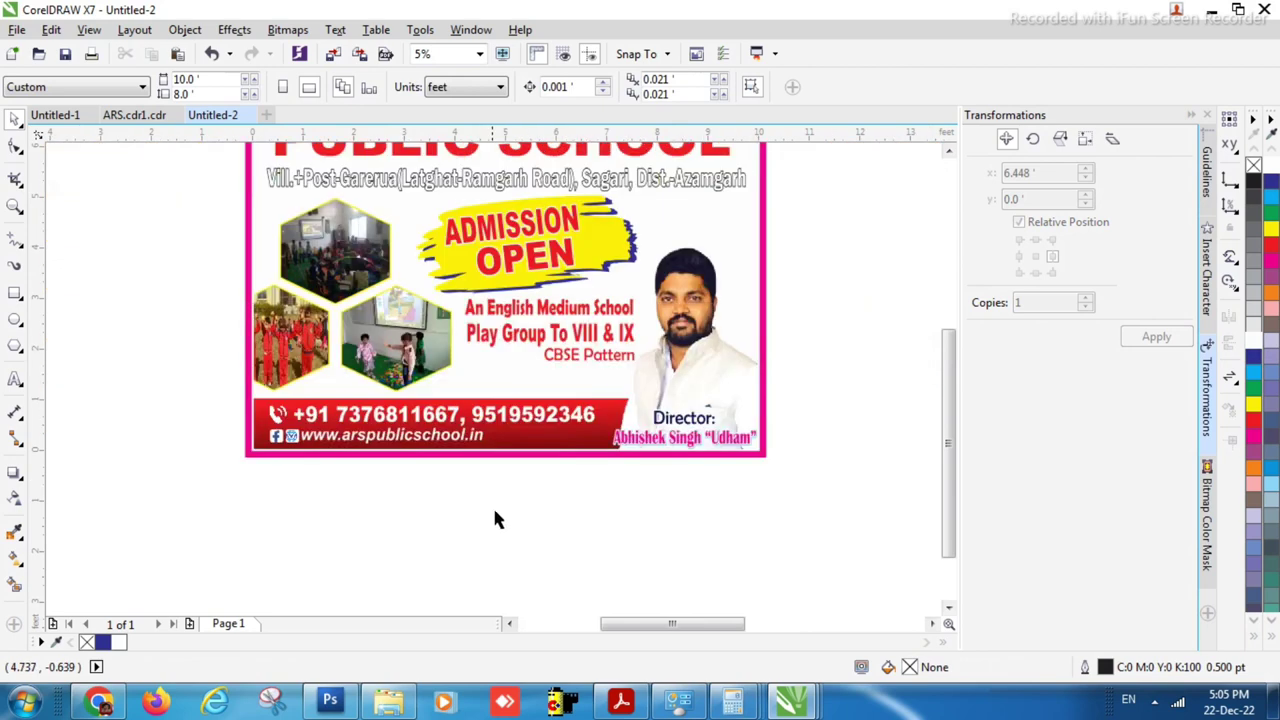
pyautogui.scroll(-1, 497, 518)
pyautogui.moveTo(257, 266); pyautogui.dragTo(610, 366)
pyautogui.scroll(3, 606, 372)
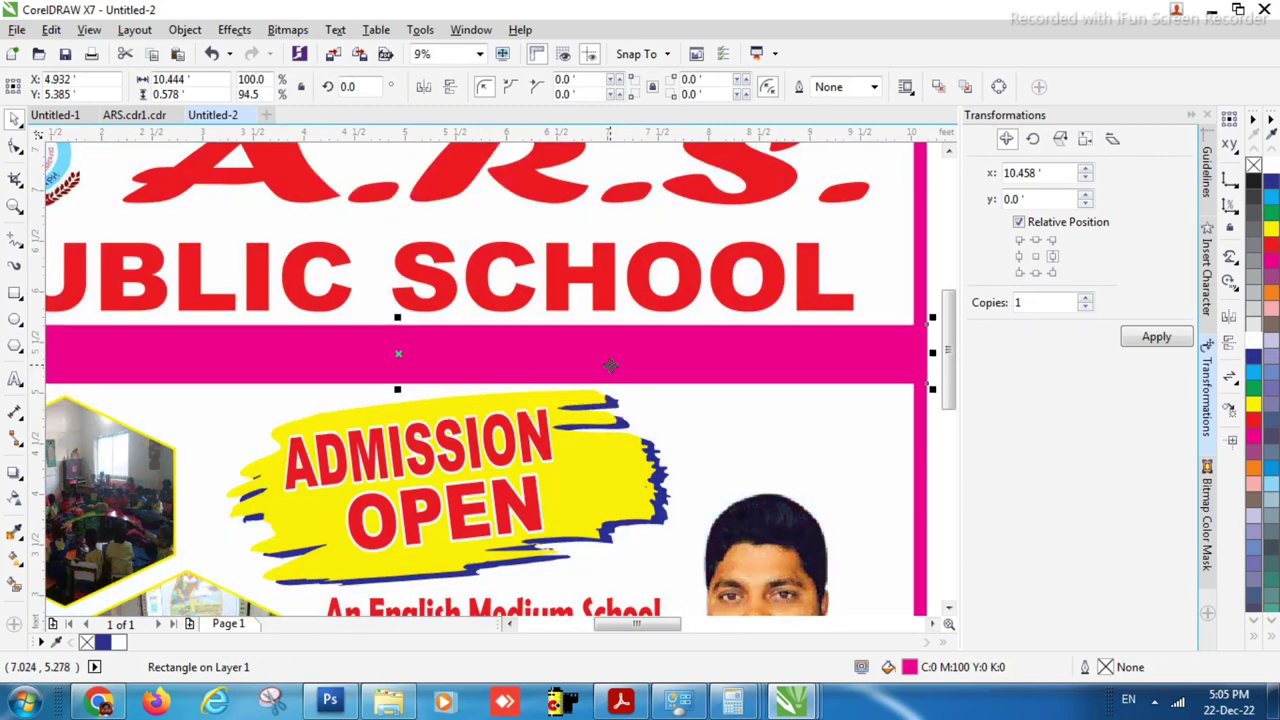
pyautogui.rightClick(610, 365)
pyautogui.click(645, 174)
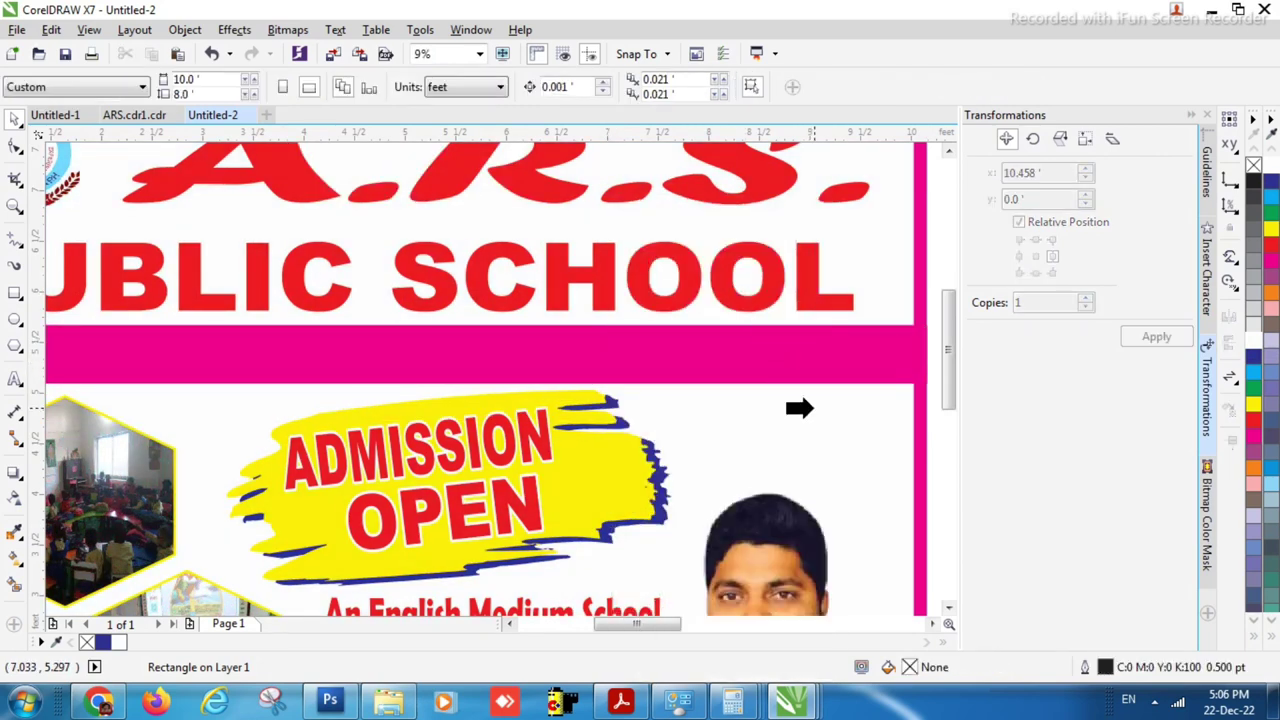
pyautogui.click(815, 408)
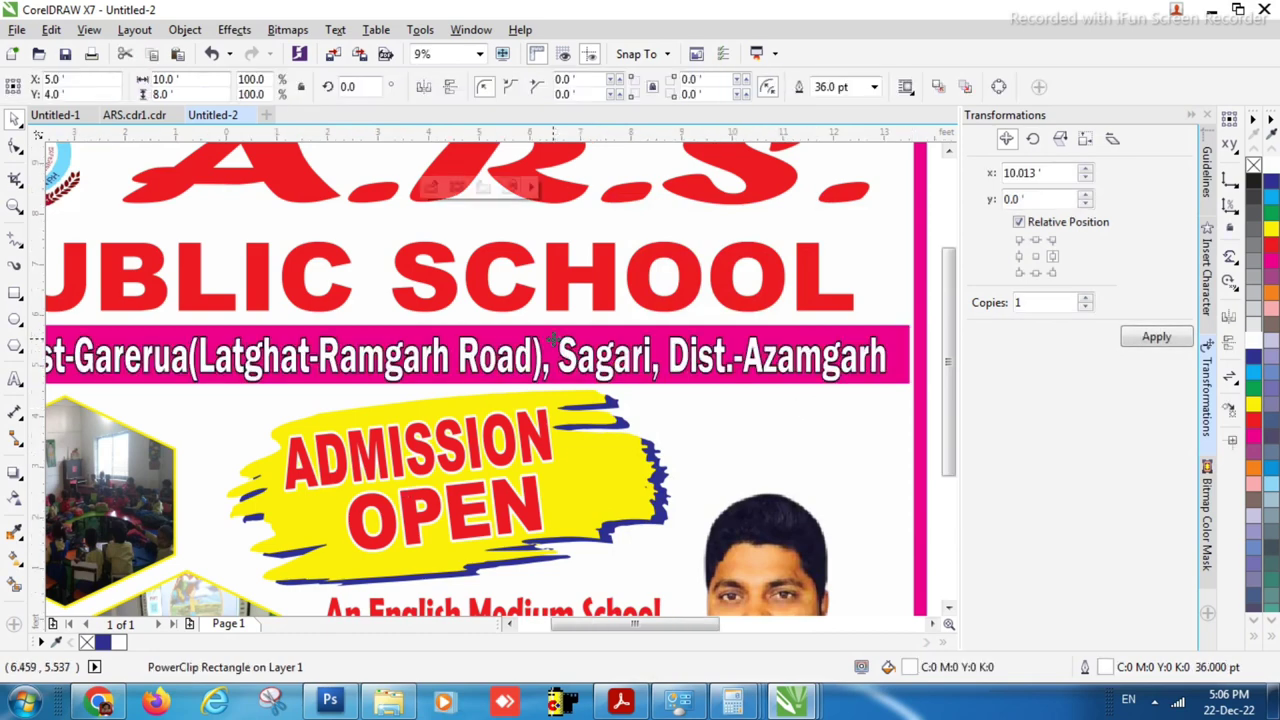
# PowerClip the blue abstract background image inside the magenta banner frame
pyautogui.scroll(-4, 594, 349)
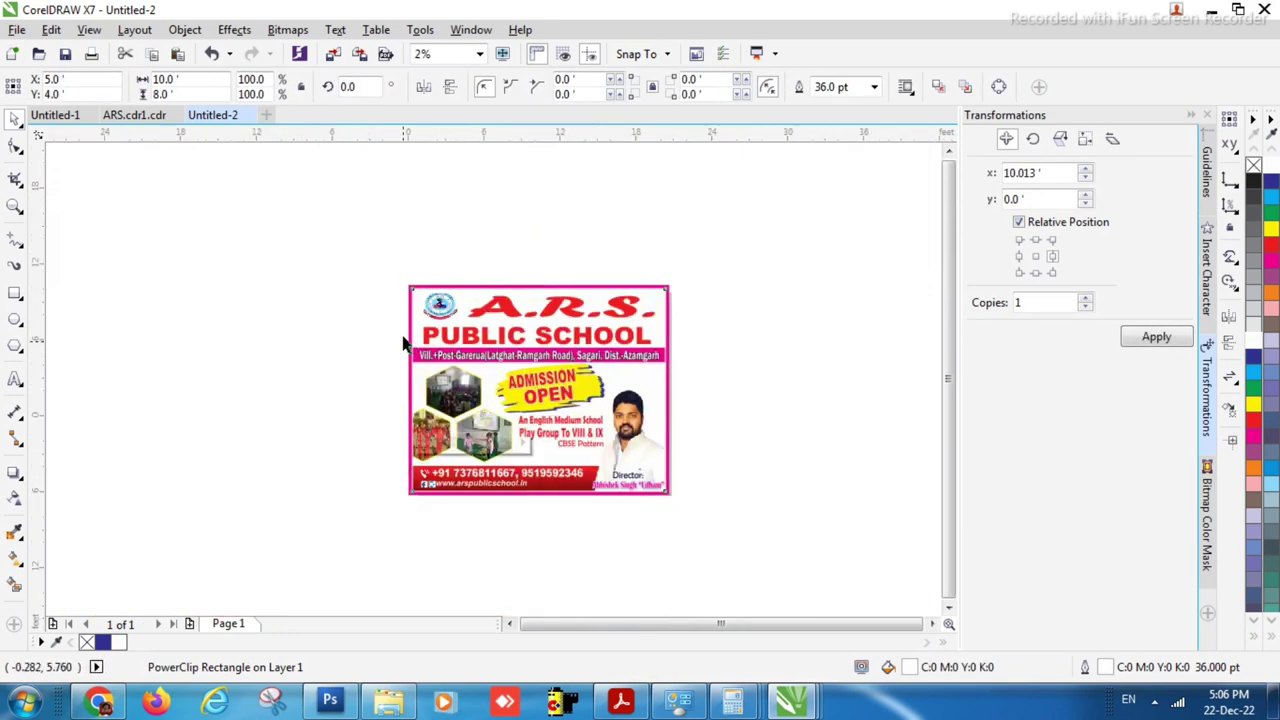
pyautogui.scroll(-2, 408, 340)
pyautogui.click(606, 314)
pyautogui.scroll(2, 718, 353)
pyautogui.rightClick(731, 366)
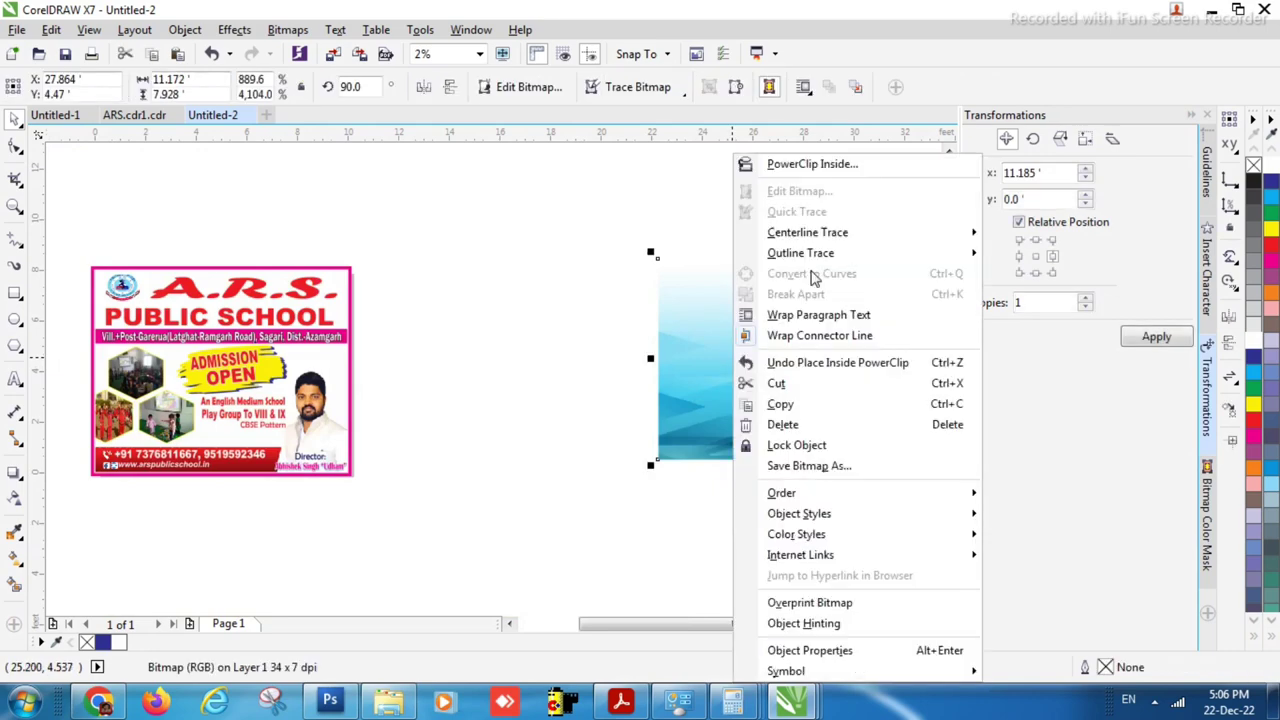
pyautogui.click(790, 163)
pyautogui.click(340, 360)
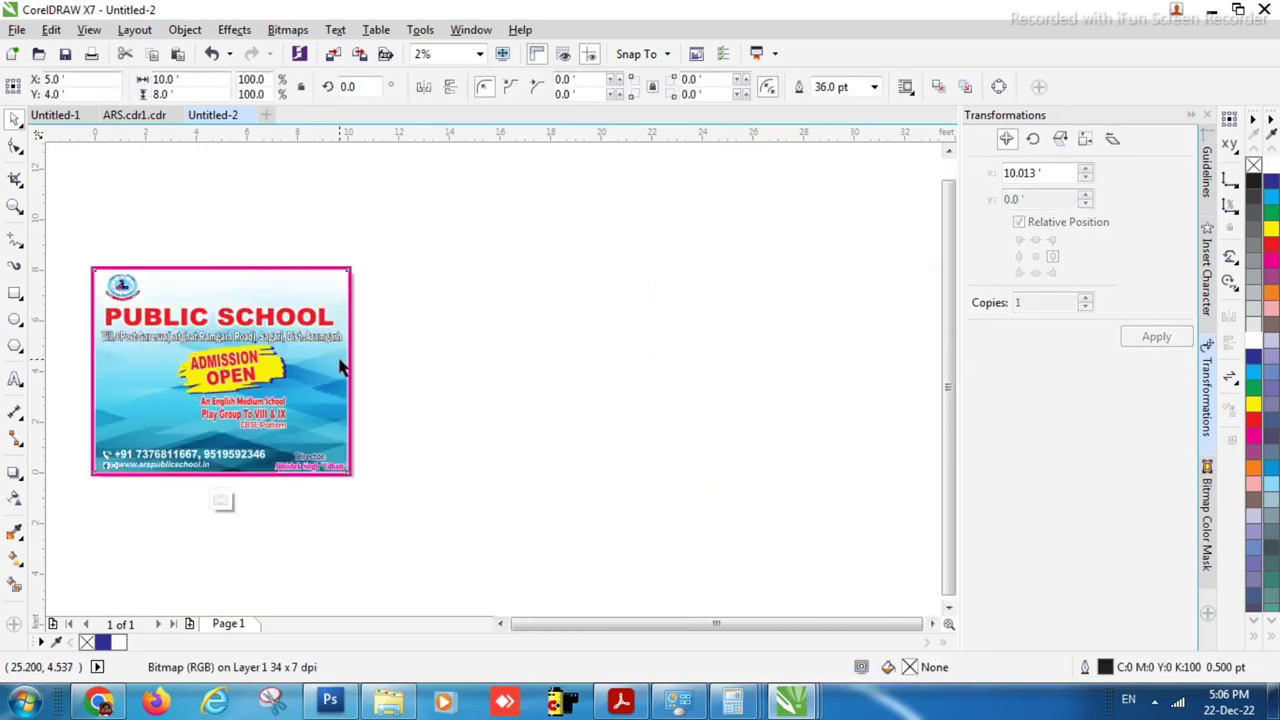
# Send the blue background behind all other PowerClip contents and finish editing
pyautogui.keyDown('ctrl'); pyautogui.click(333, 387); pyautogui.keyUp('ctrl')
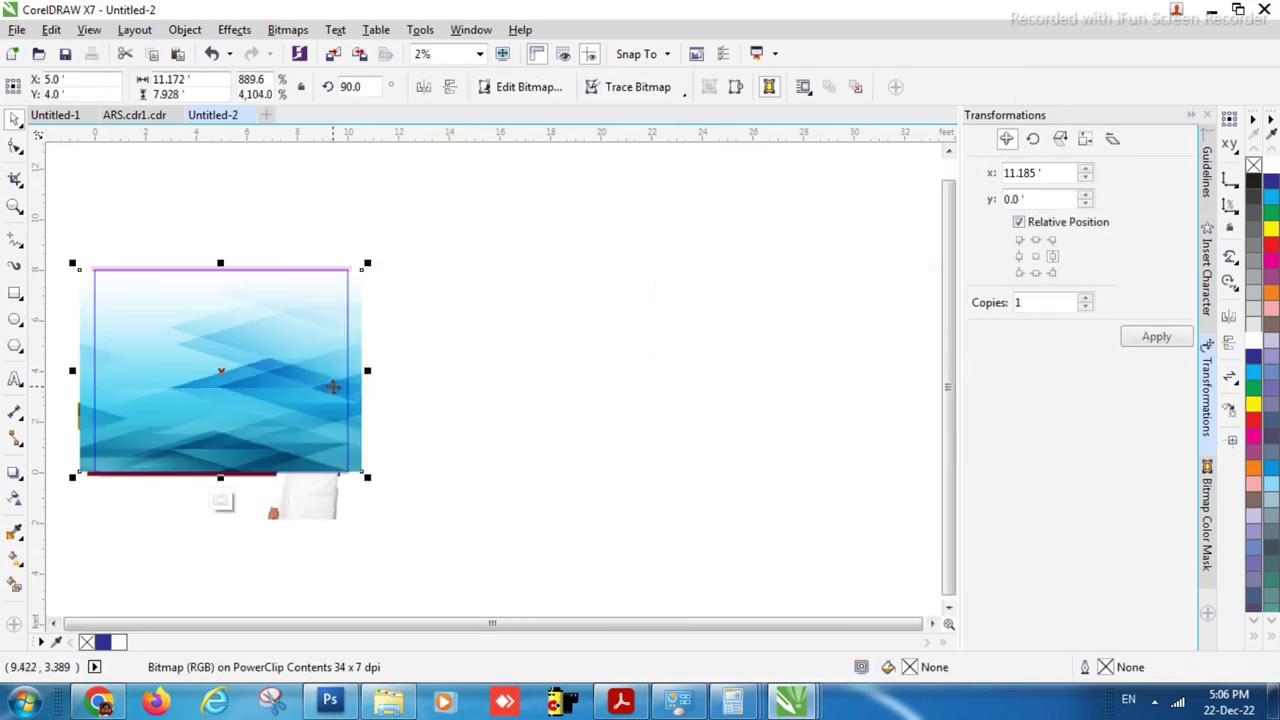
pyautogui.hotkey('shift', 'pagedown')
pyautogui.keyDown('ctrl'); pyautogui.click(447, 355); pyautogui.keyUp('ctrl')
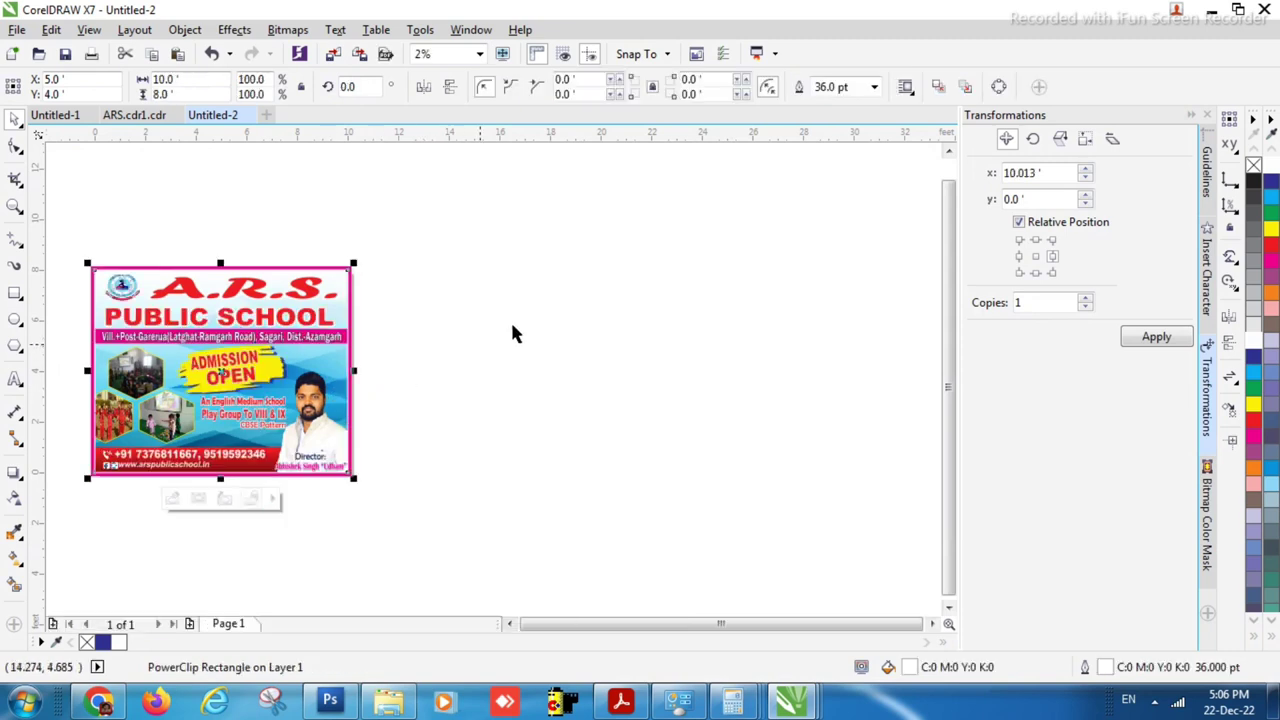
# Deselect the banner and inspect the whole layout, with its header up close
pyautogui.scroll(-1, 632, 283)
pyautogui.press('Escape')
pyautogui.scroll(1, 375, 292)
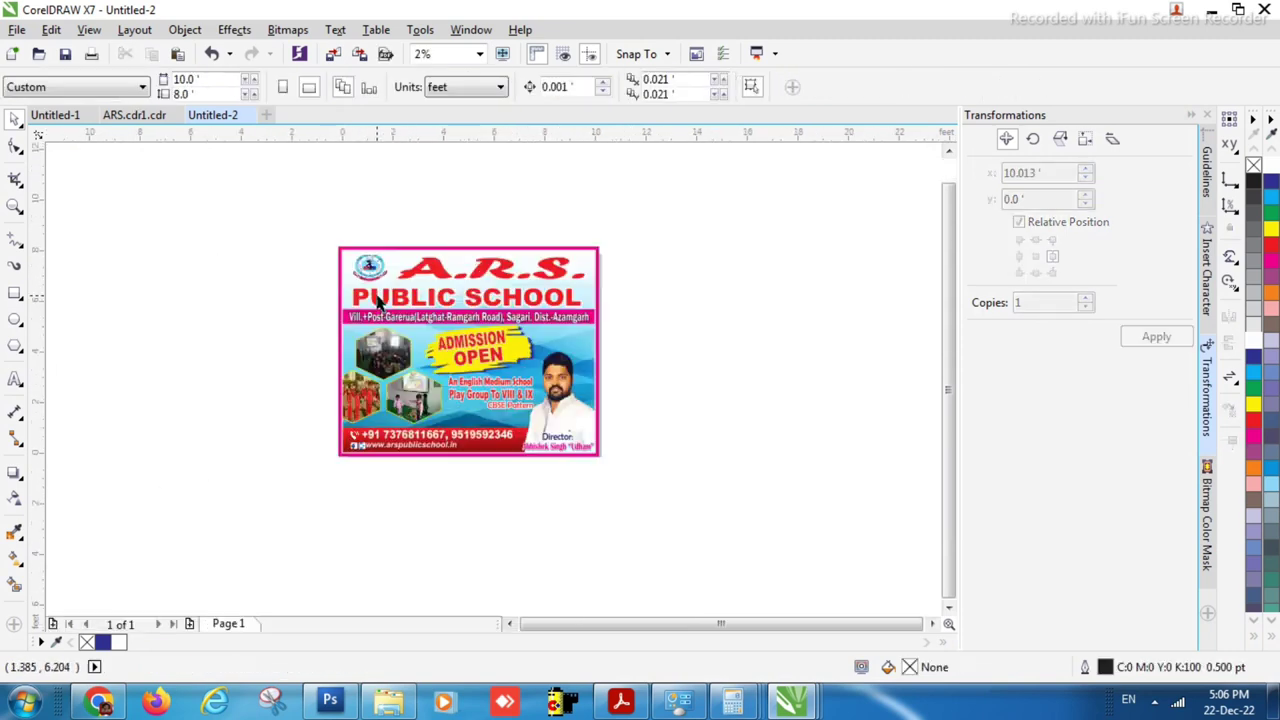
pyautogui.press('z')
pyautogui.moveTo(330, 243); pyautogui.dragTo(613, 467)
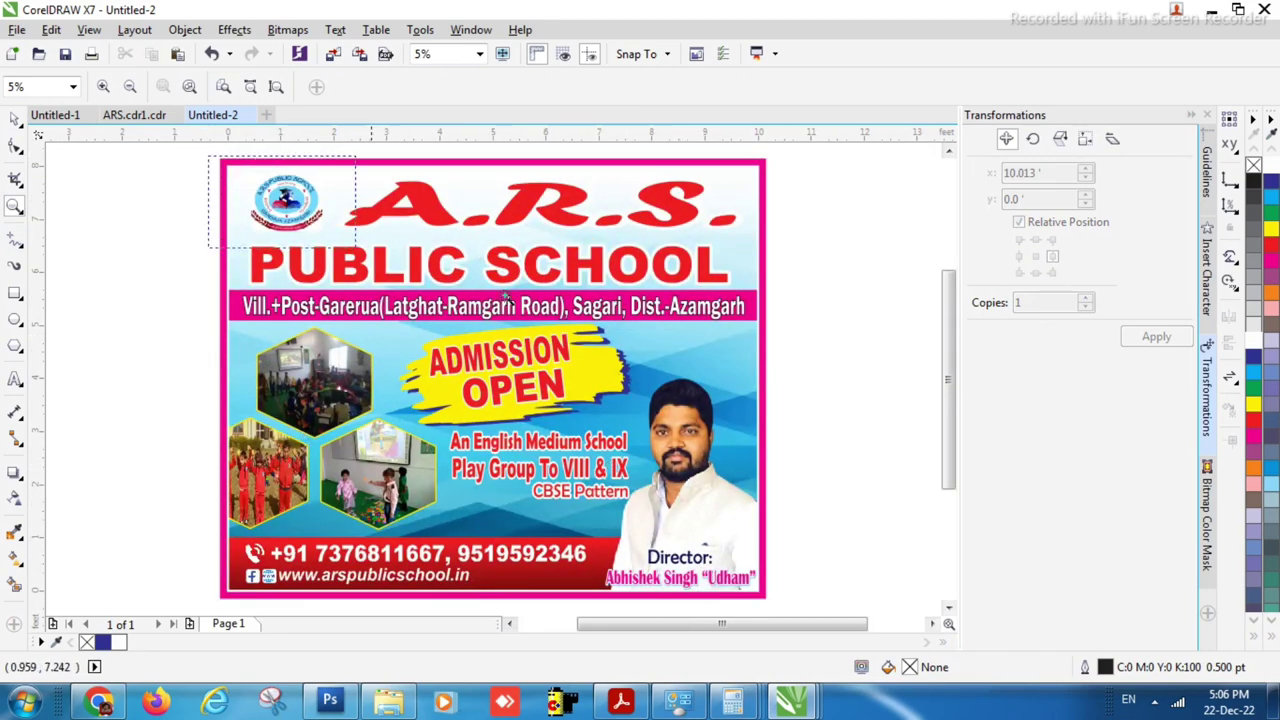
pyautogui.scroll(1, 783, 360)
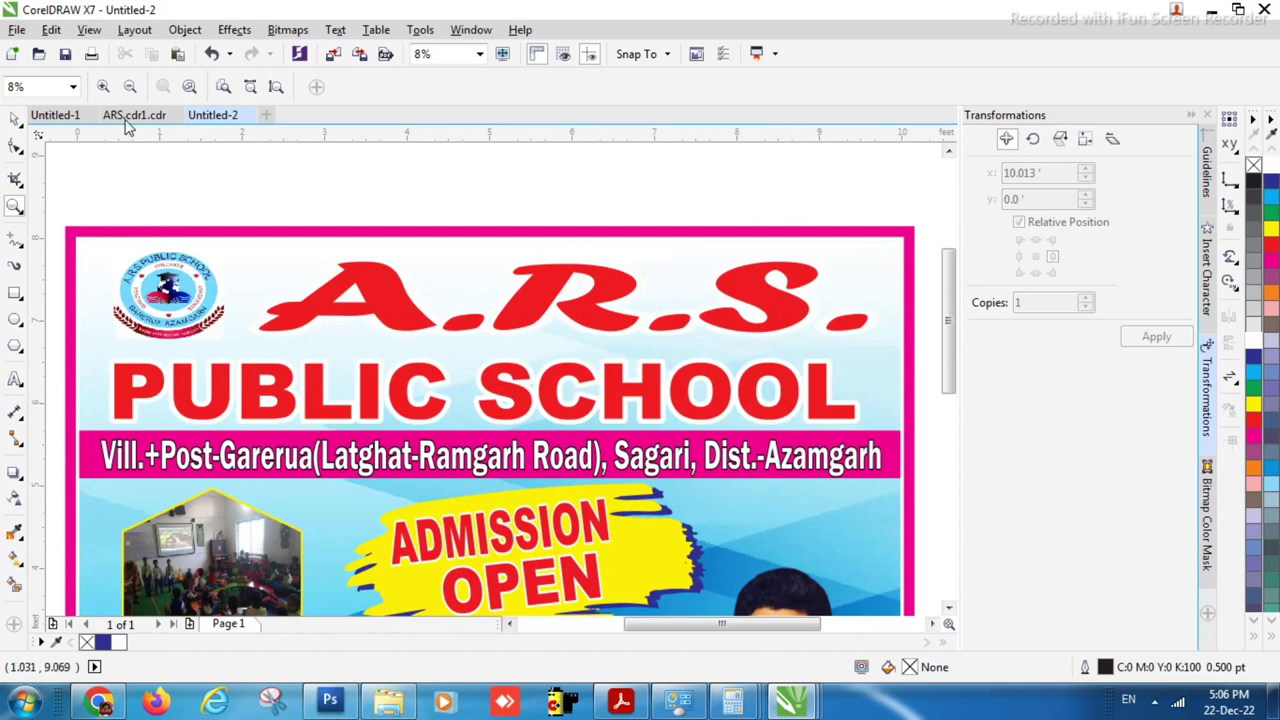
# Examine the complete banner composition, from the logo and title down to the photos and contact bar
pyautogui.click(15, 118)
pyautogui.scroll(-1, 386, 236)
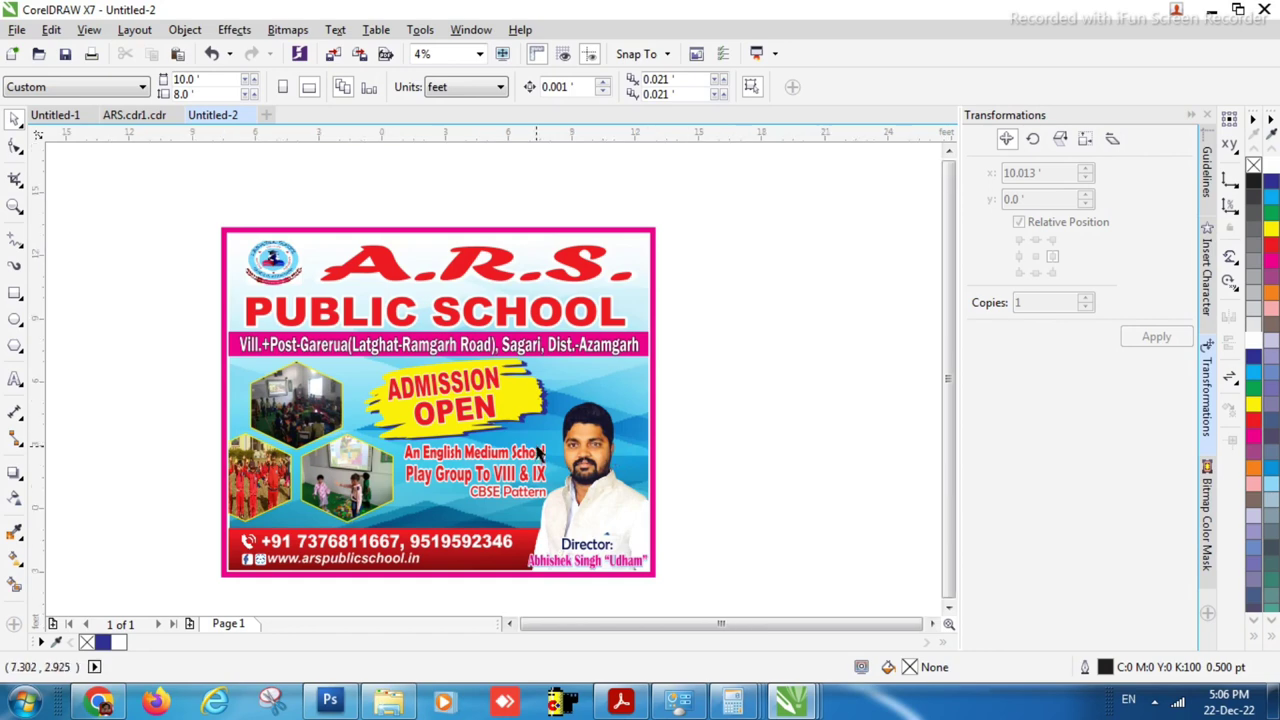
pyautogui.scroll(-1, 538, 450)
pyautogui.scroll(1, 519, 466)
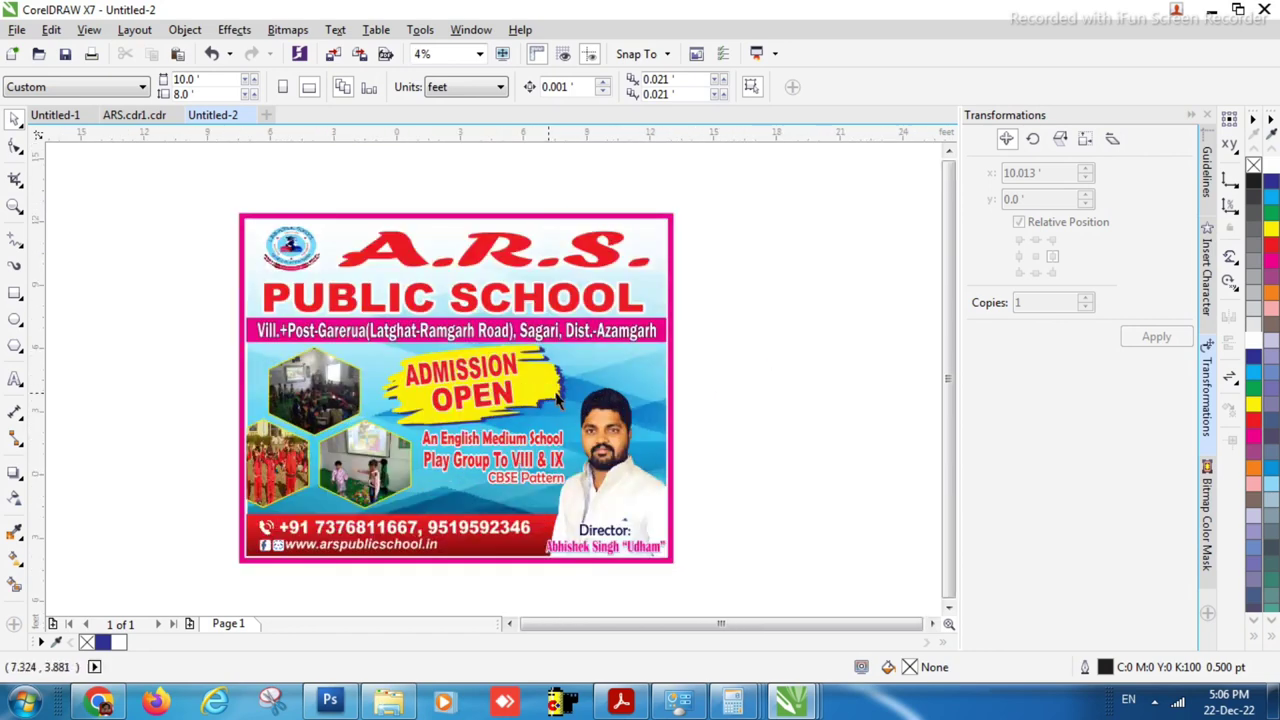
pyautogui.scroll(-1, 681, 386)
pyautogui.scroll(1, 506, 394)
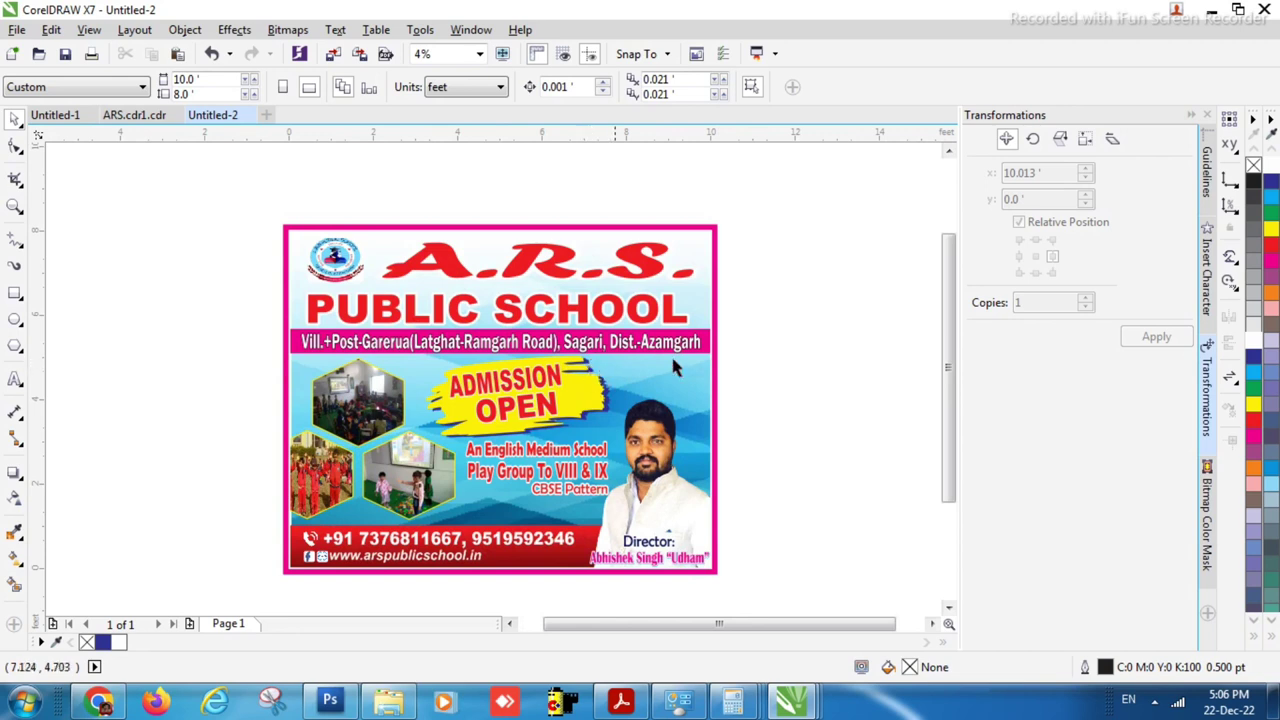
pyautogui.scroll(-1, 491, 395)
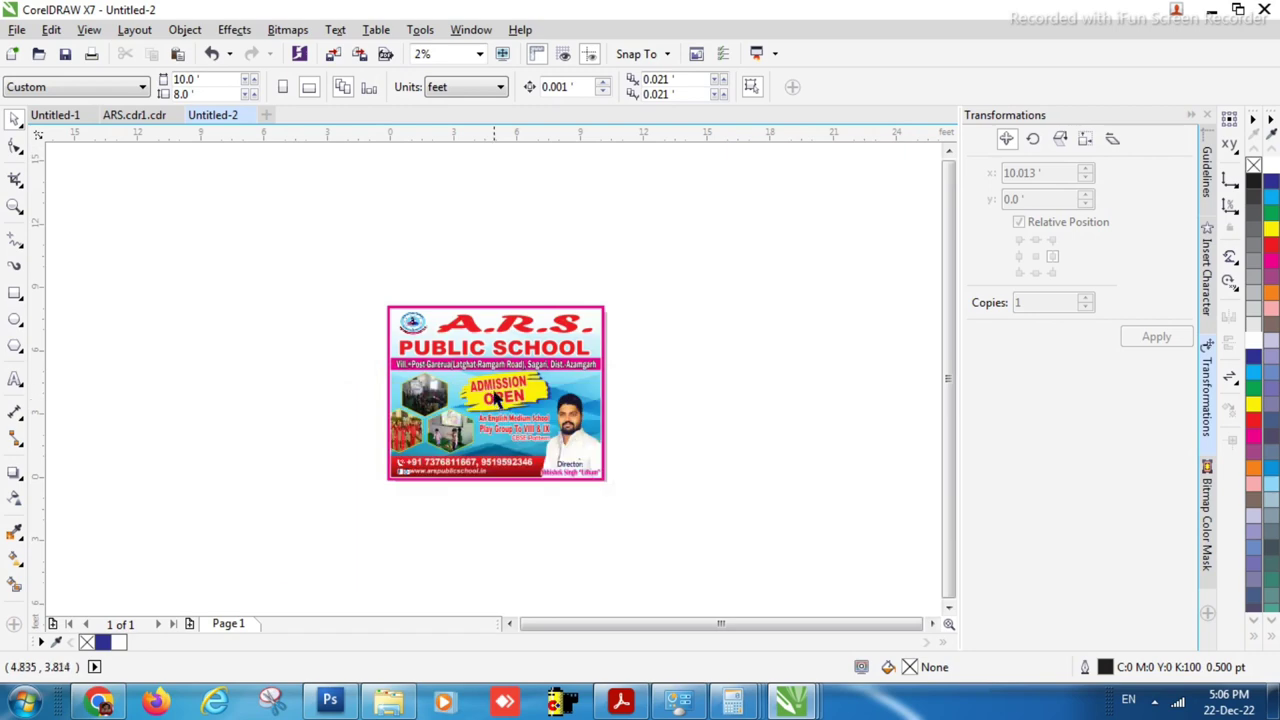
pyautogui.scroll(1, 491, 395)
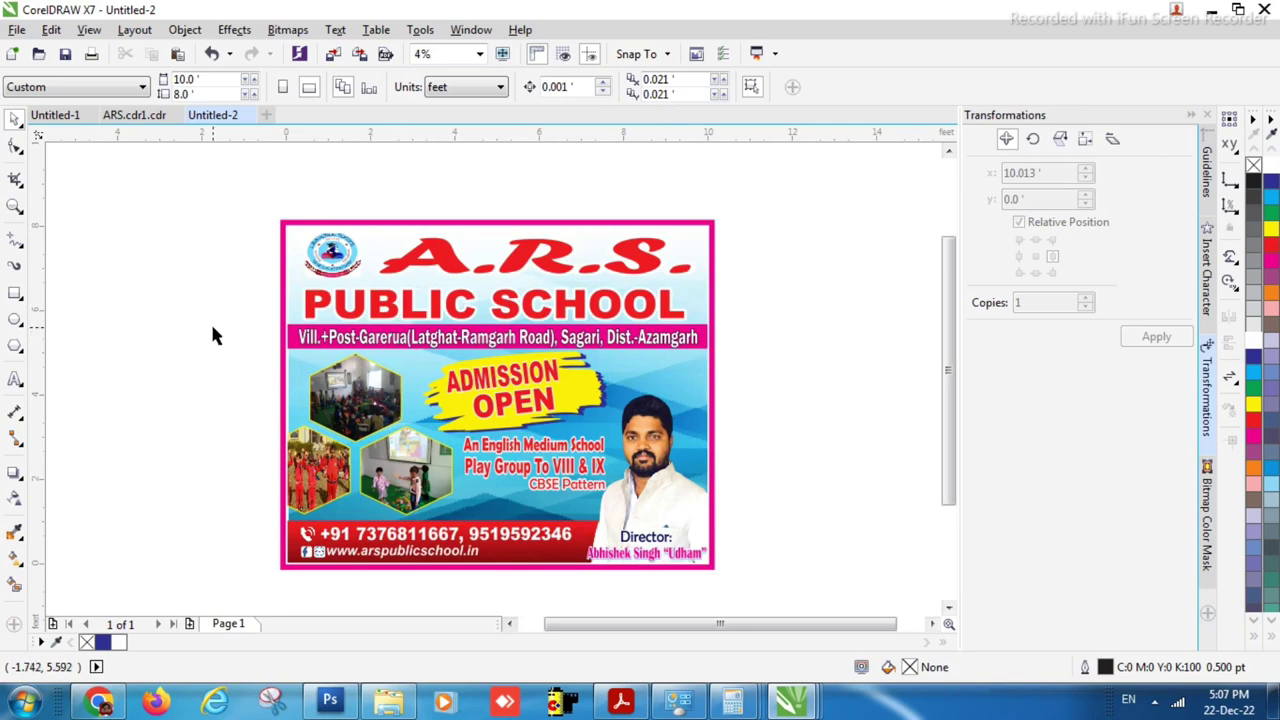
# Stretch the PowerClip frame of the round school logo beside the A.R.S. title to about 1.17 ft high
pyautogui.moveTo(226, 194); pyautogui.dragTo(380, 292)
pyautogui.scroll(2, 330, 288)
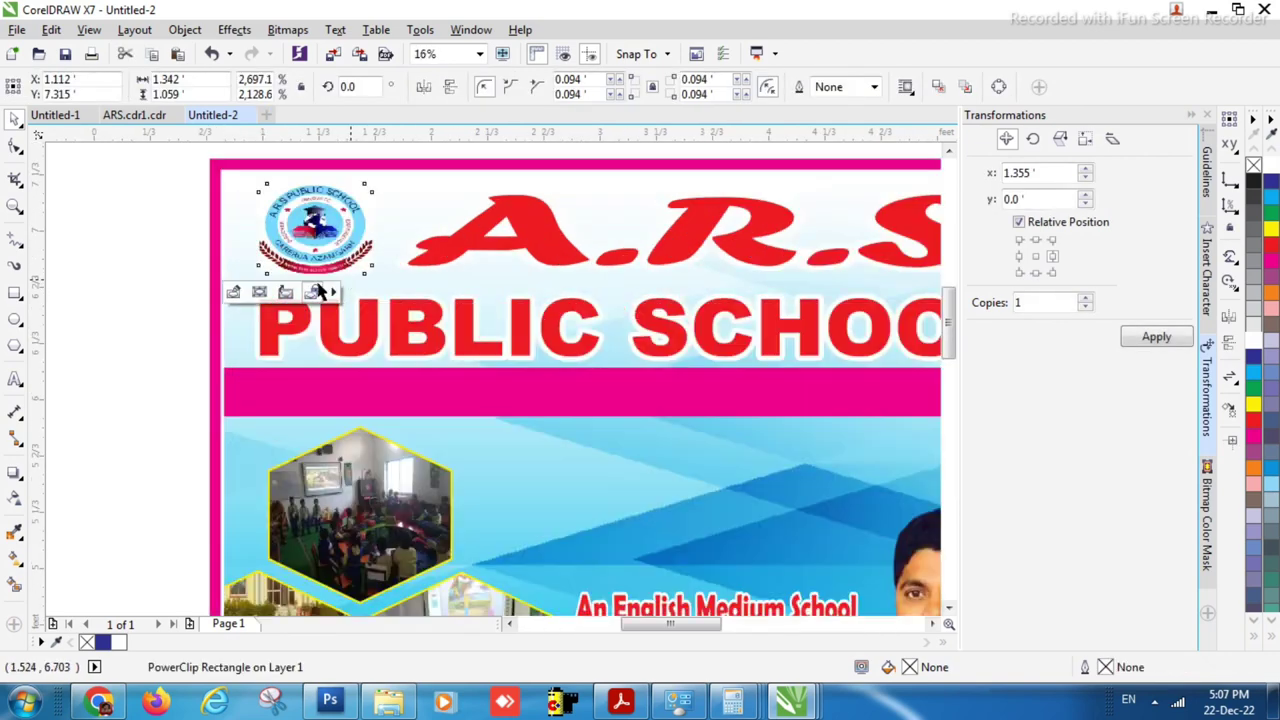
pyautogui.scroll(2, 318, 290)
pyautogui.moveTo(300, 270); pyautogui.dragTo(312, 276)
pyautogui.click(397, 272)
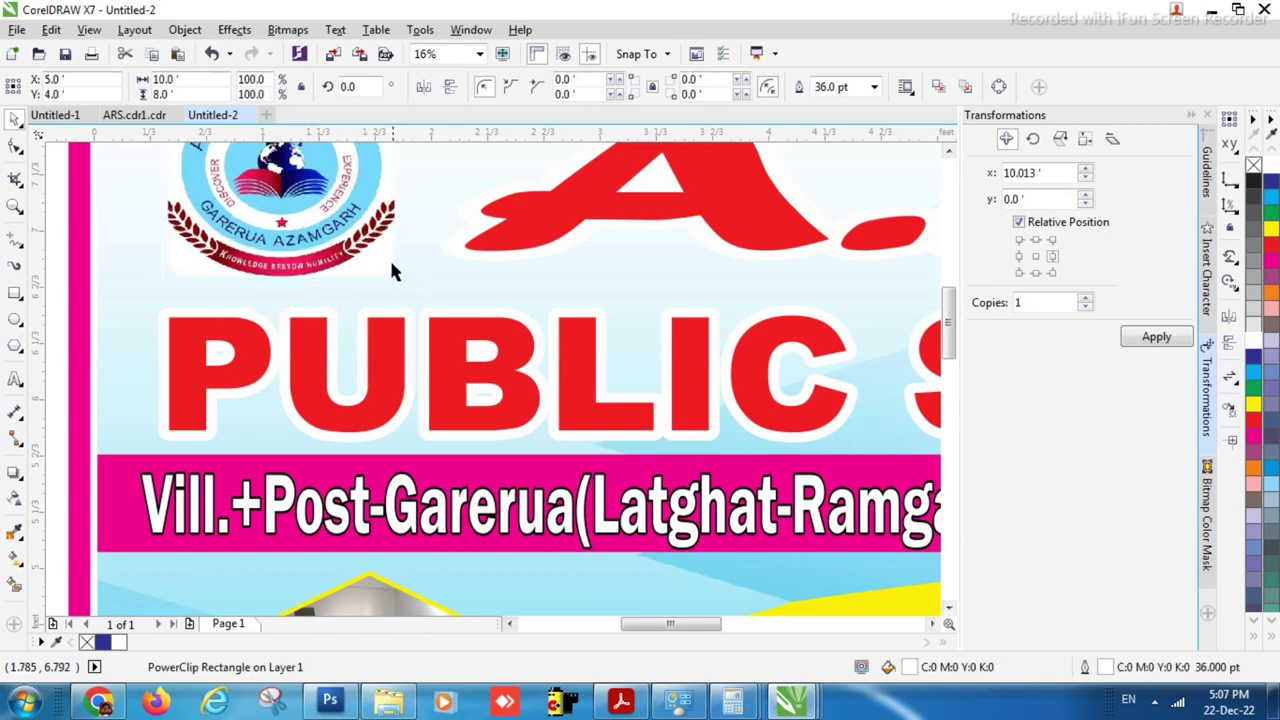
pyautogui.click(372, 263)
pyautogui.scroll(-4, 378, 278)
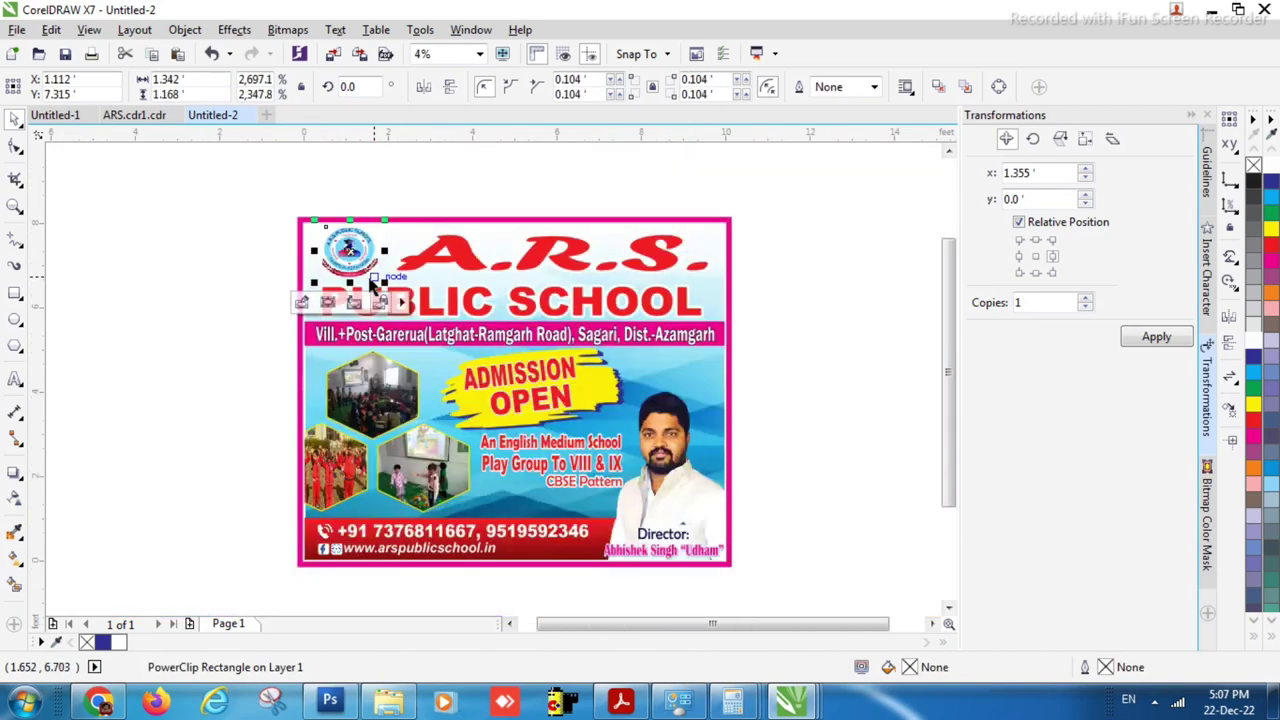